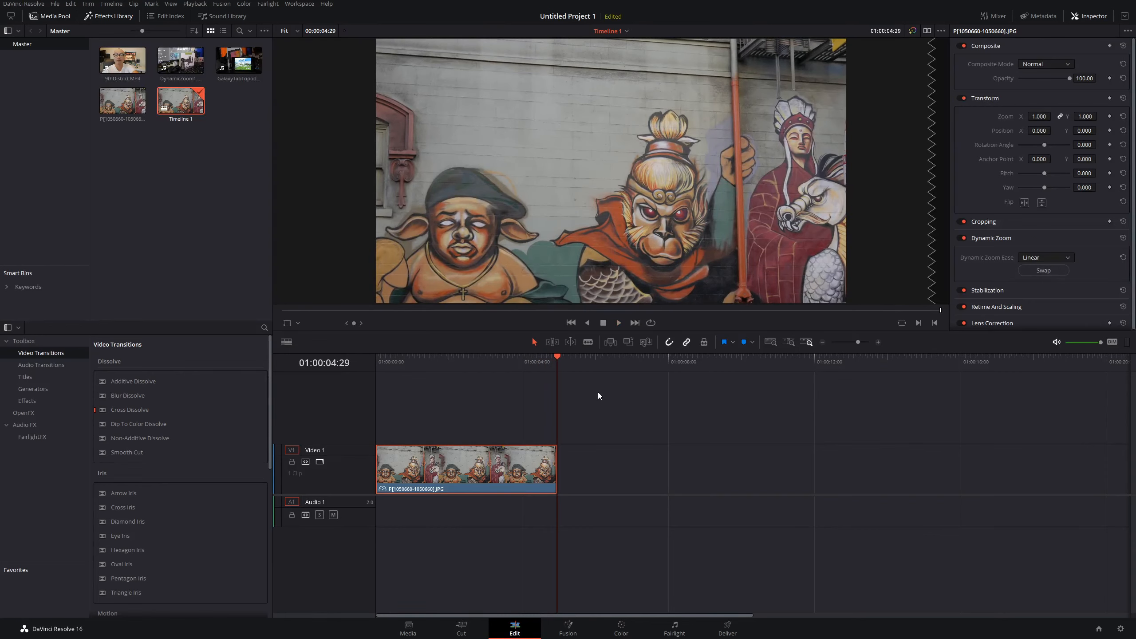
# Step: Return the playhead to the start of the still clip and show the Dynamic Zoom controls in the viewer
pyautogui.moveTo(556, 354); pyautogui.dragTo(376, 354)
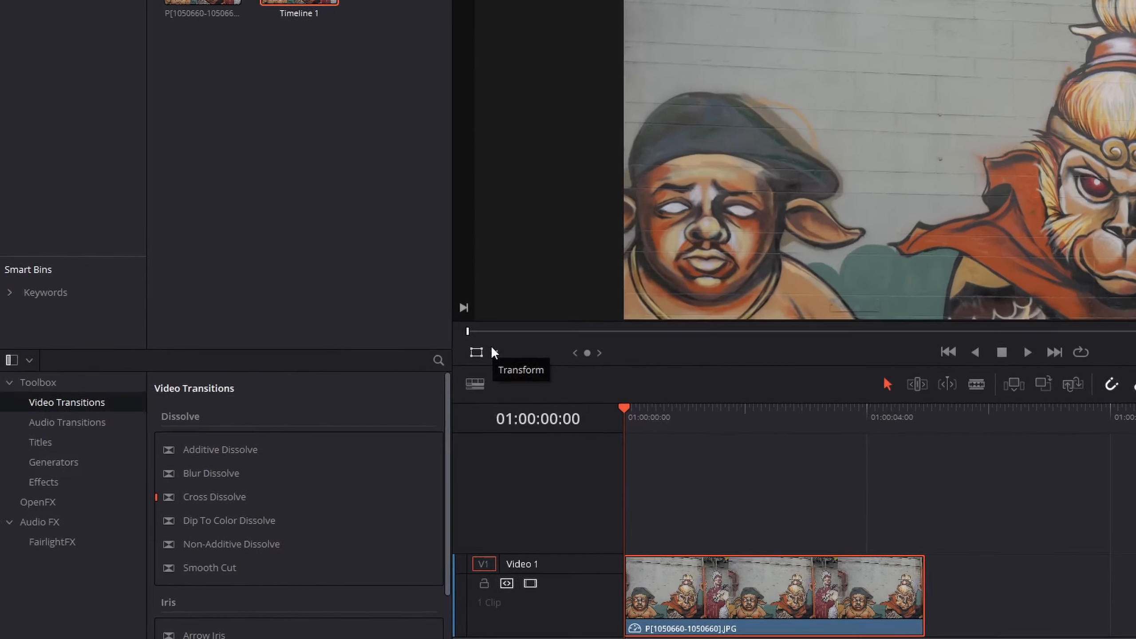
pyautogui.click(494, 352)
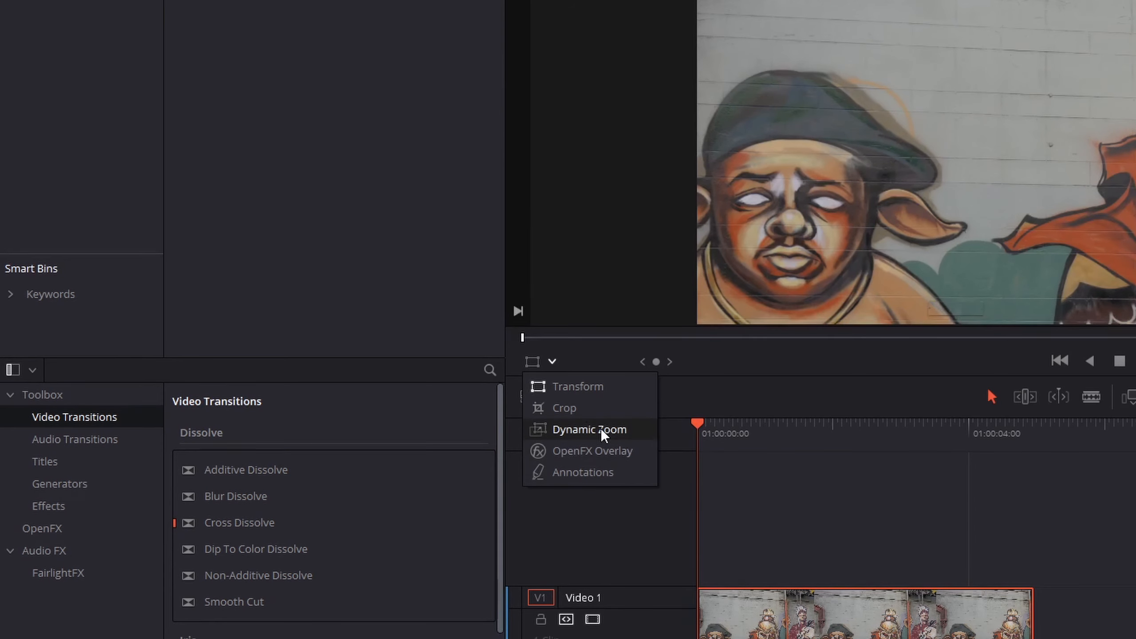
pyautogui.click(590, 430)
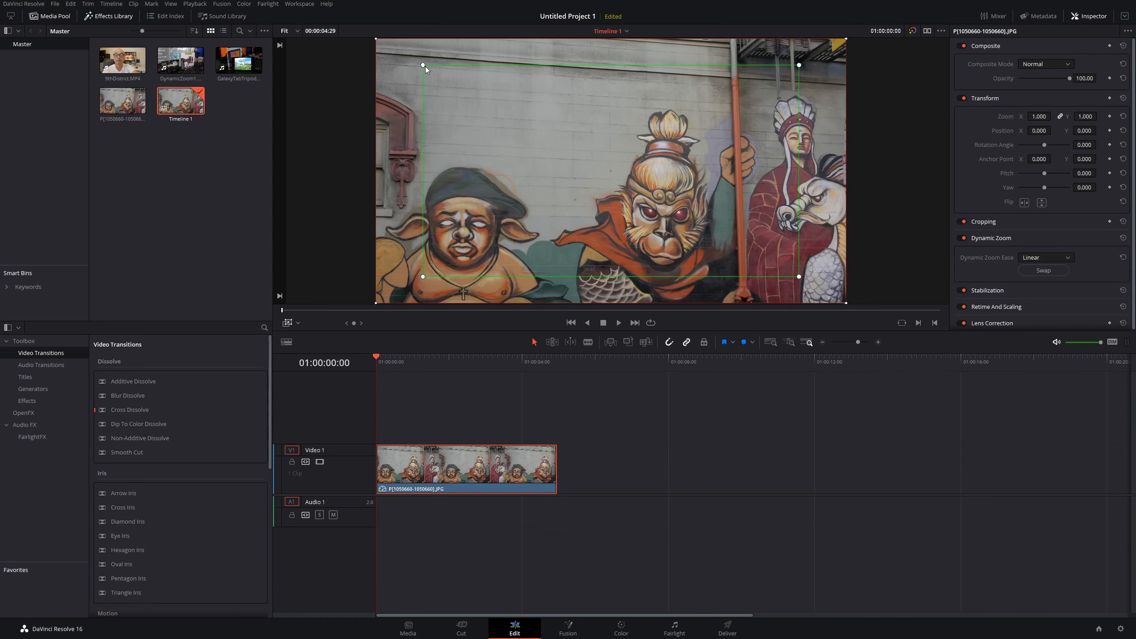
# Step: Resize the start and end zoom rectangles so the zoom frames the monkey figure in the mural
pyautogui.moveTo(423, 65); pyautogui.dragTo(652, 205)
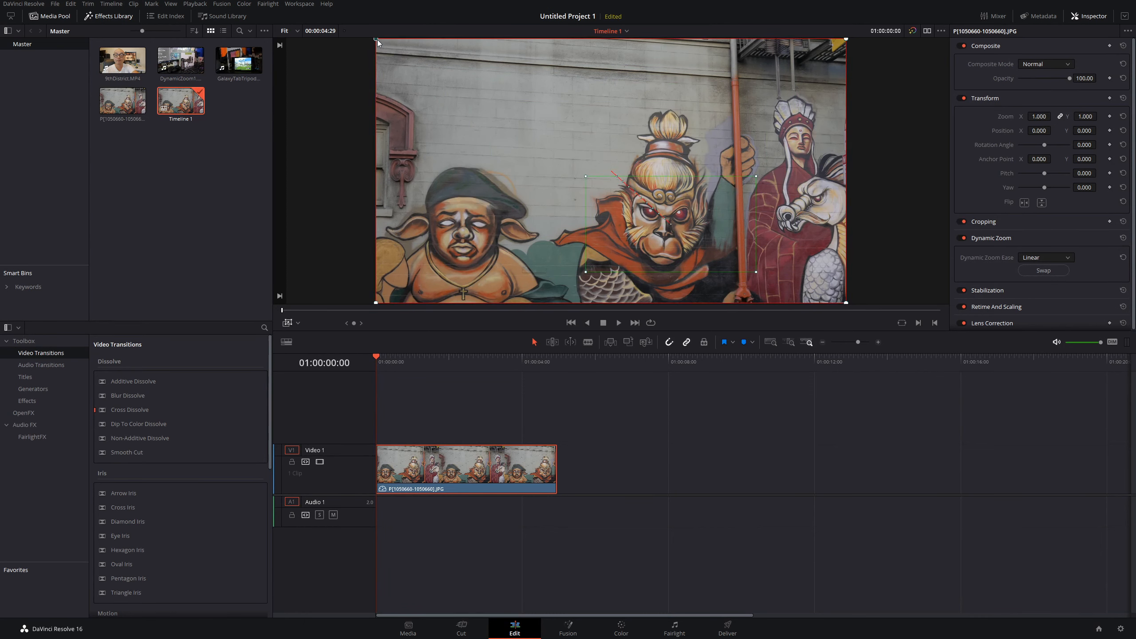
pyautogui.moveTo(378, 40); pyautogui.dragTo(476, 110)
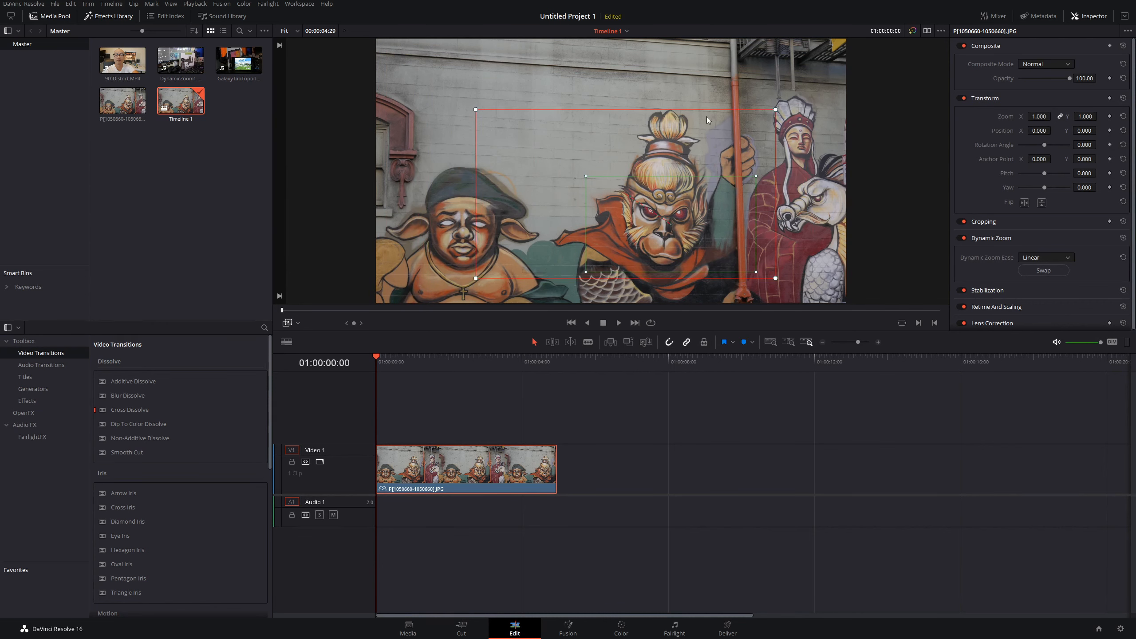
pyautogui.moveTo(784, 118); pyautogui.dragTo(824, 95)
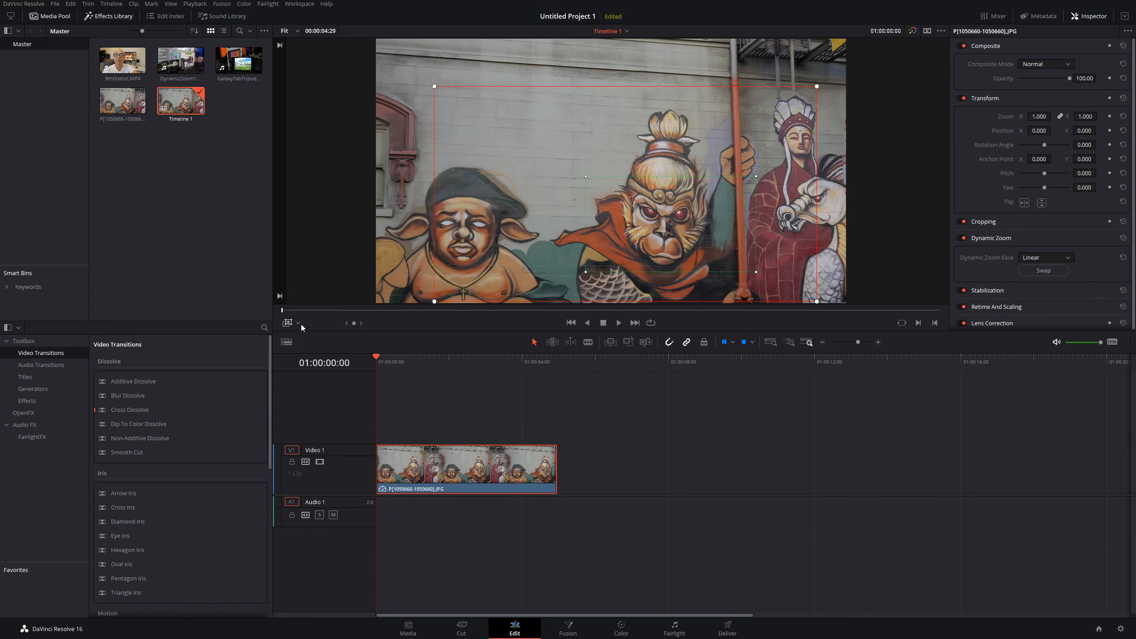
# Step: Hide the viewer overlay, play the clip to preview the zoom, and return to the start
pyautogui.click(290, 324)
pyautogui.press('space')
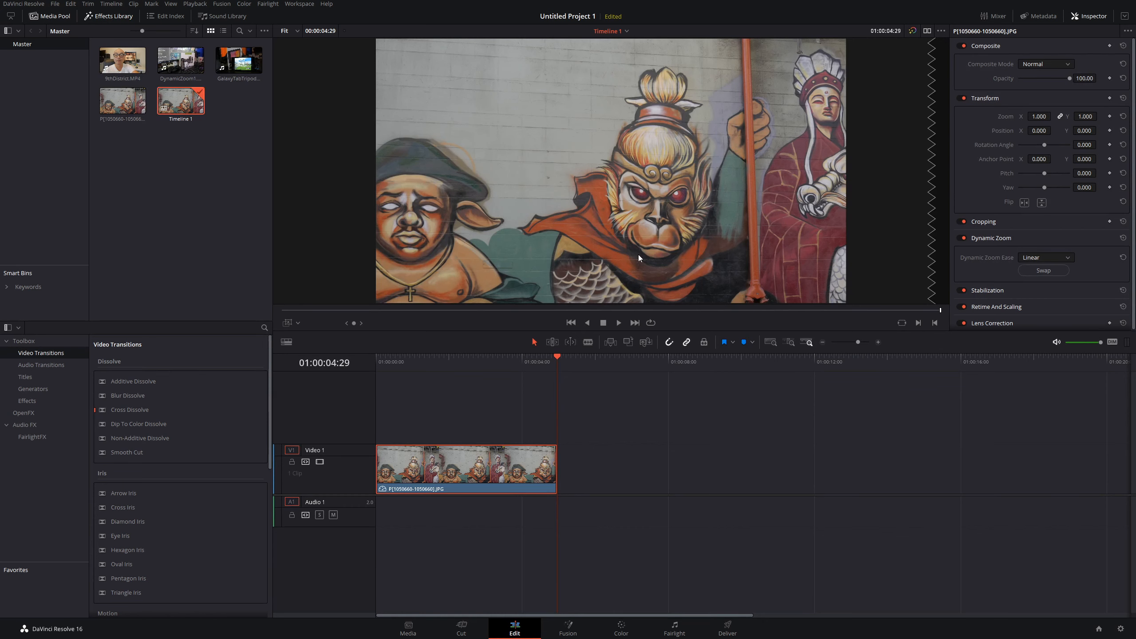
pyautogui.moveTo(557, 359); pyautogui.dragTo(355, 365)
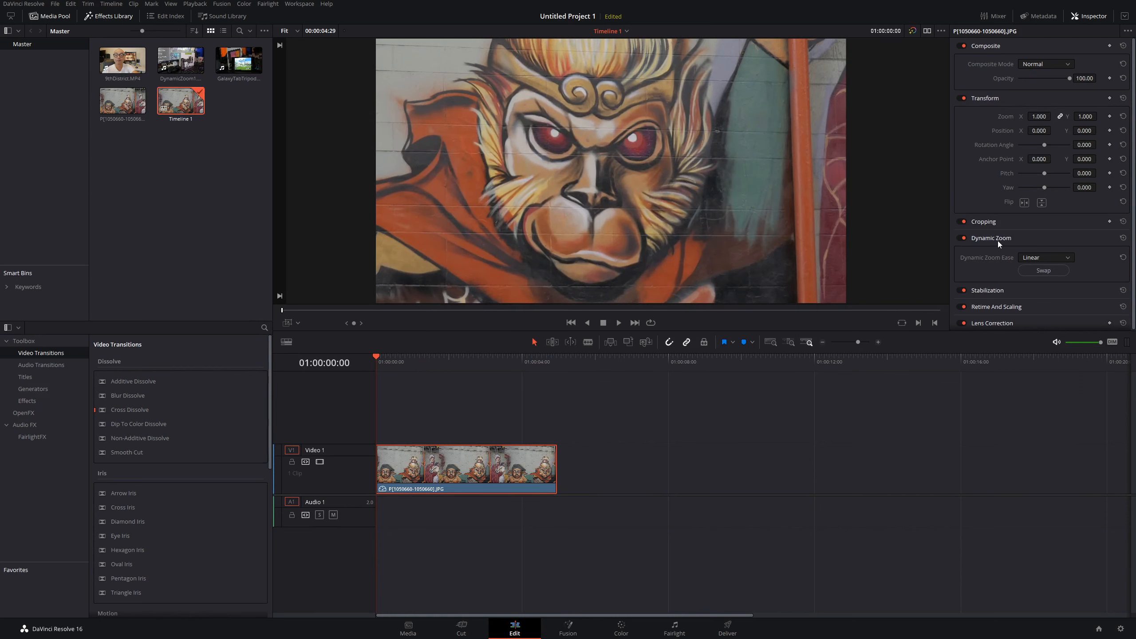
# Step: Swap the Dynamic Zoom's start and end framing, then play the clip back from the start
pyautogui.click(284, 320)
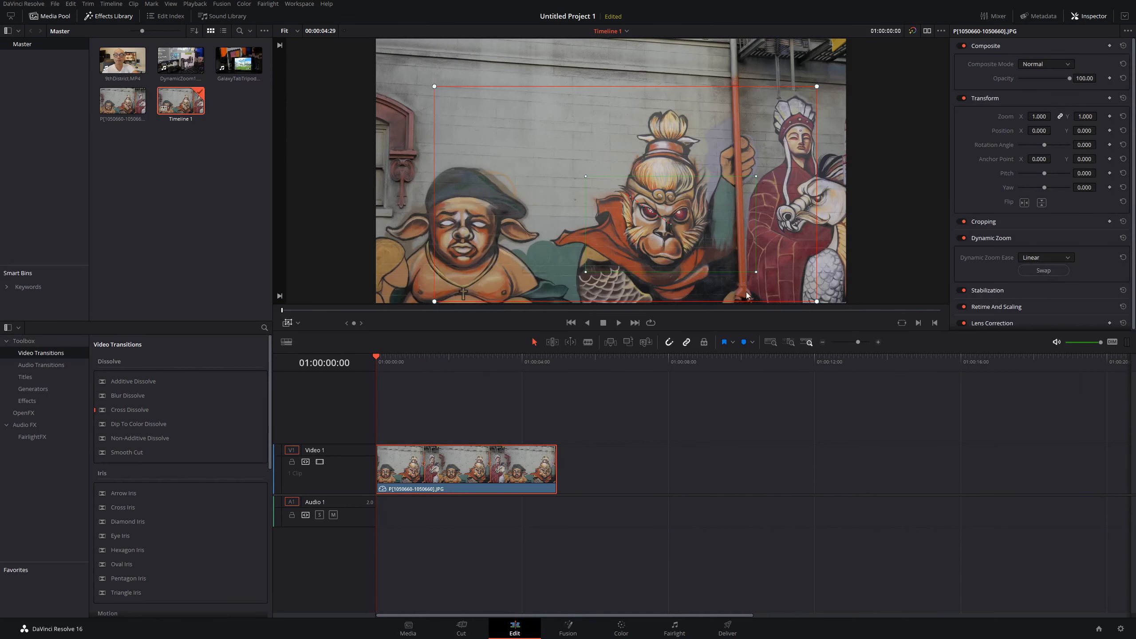
pyautogui.click(1033, 271)
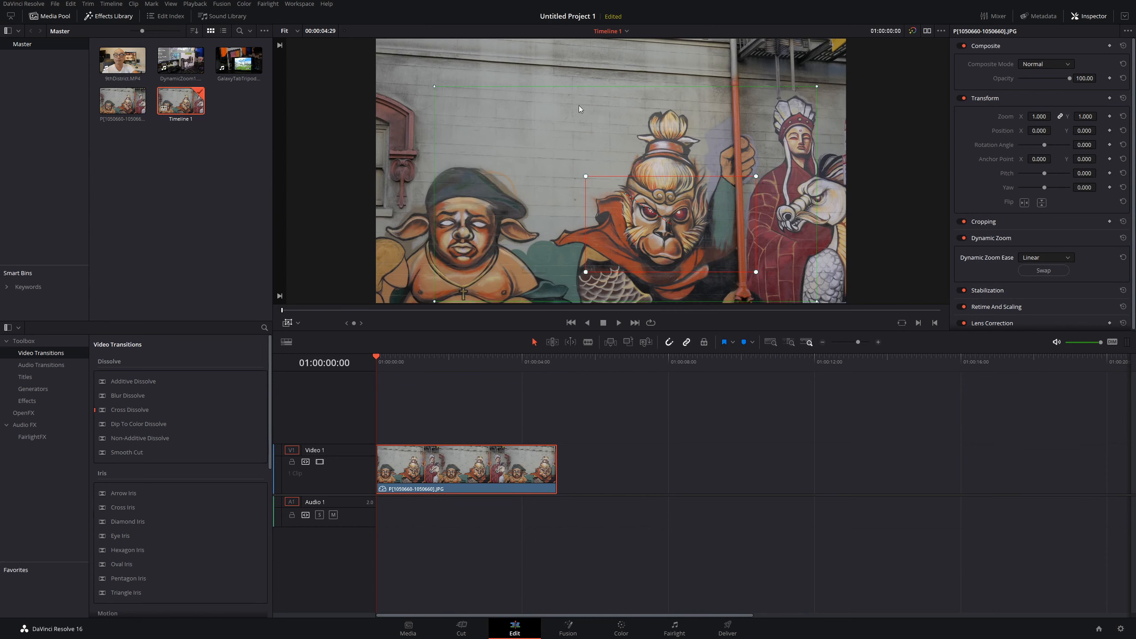
pyautogui.click(287, 323)
pyautogui.press('space')
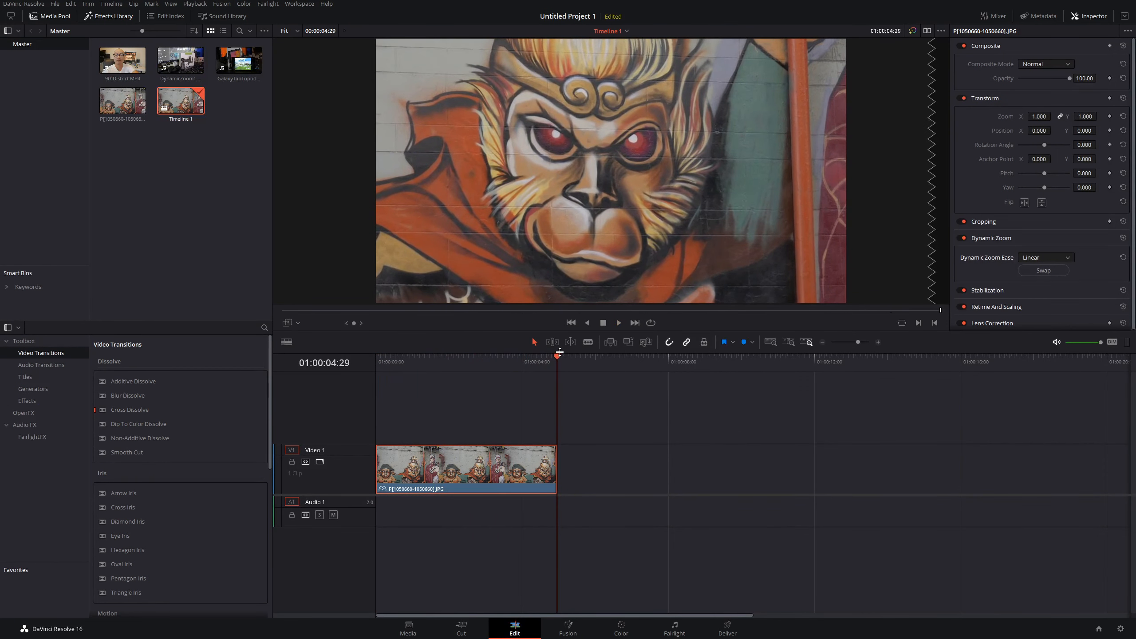
pyautogui.moveTo(560, 352); pyautogui.dragTo(376, 354)
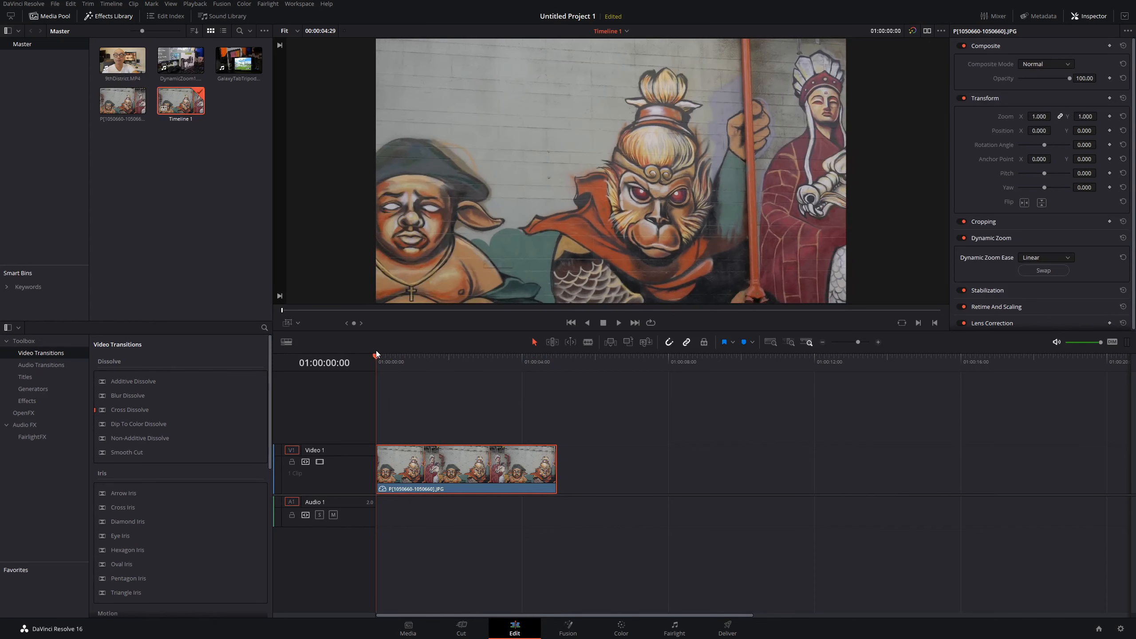
# Step: Open the Dynamic Zoom Ease options without changing them and play the clip
pyautogui.click(290, 325)
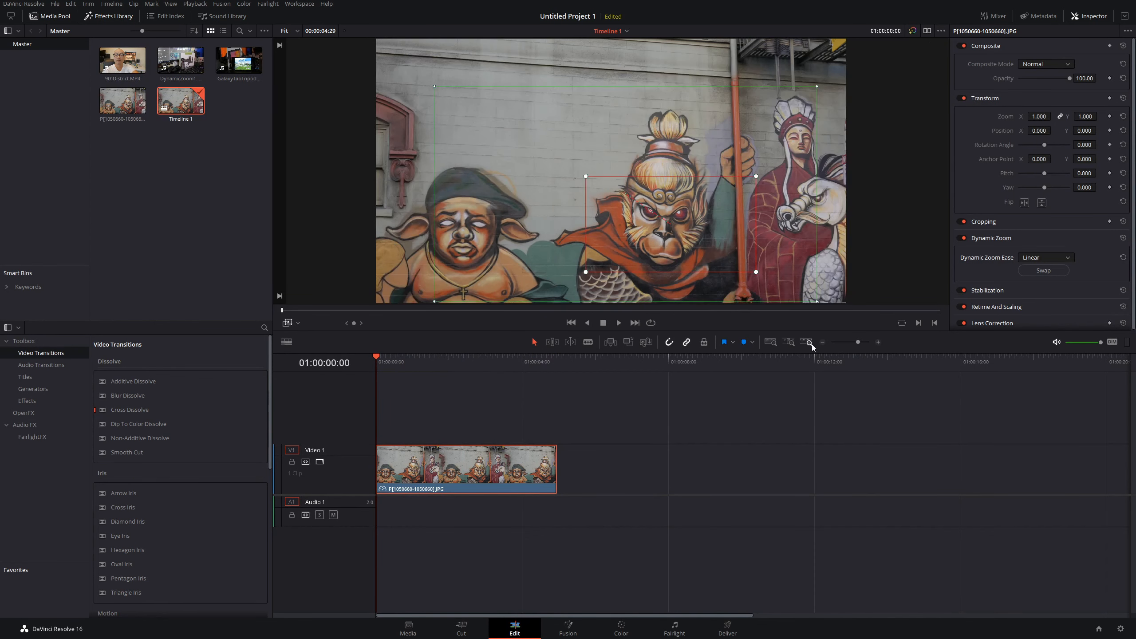
pyautogui.click(1036, 261)
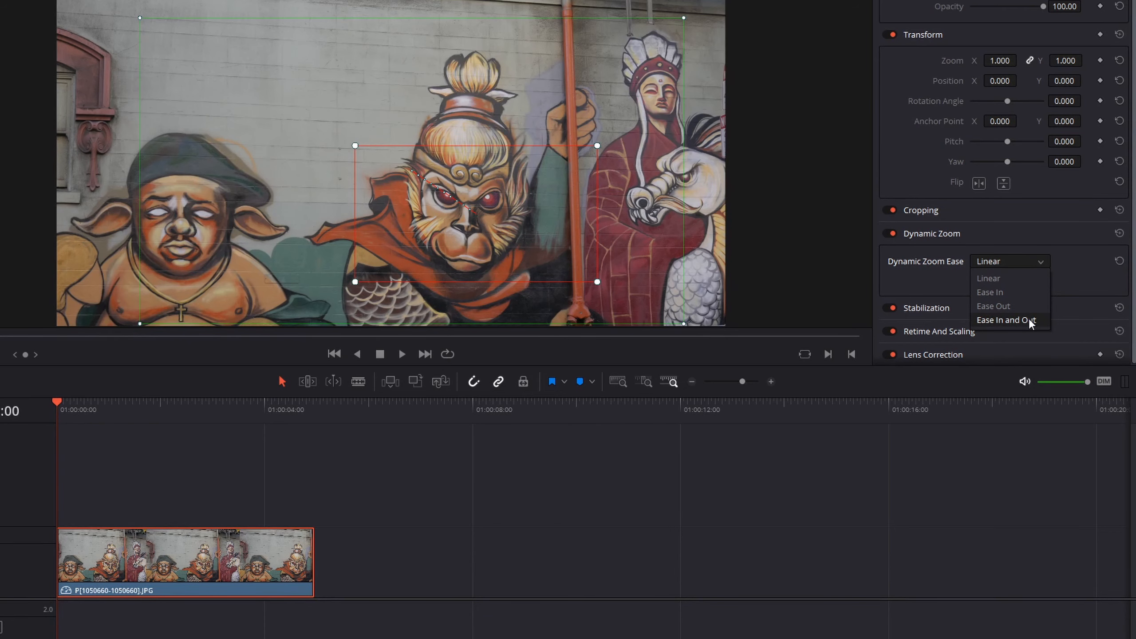
pyautogui.click(1067, 275)
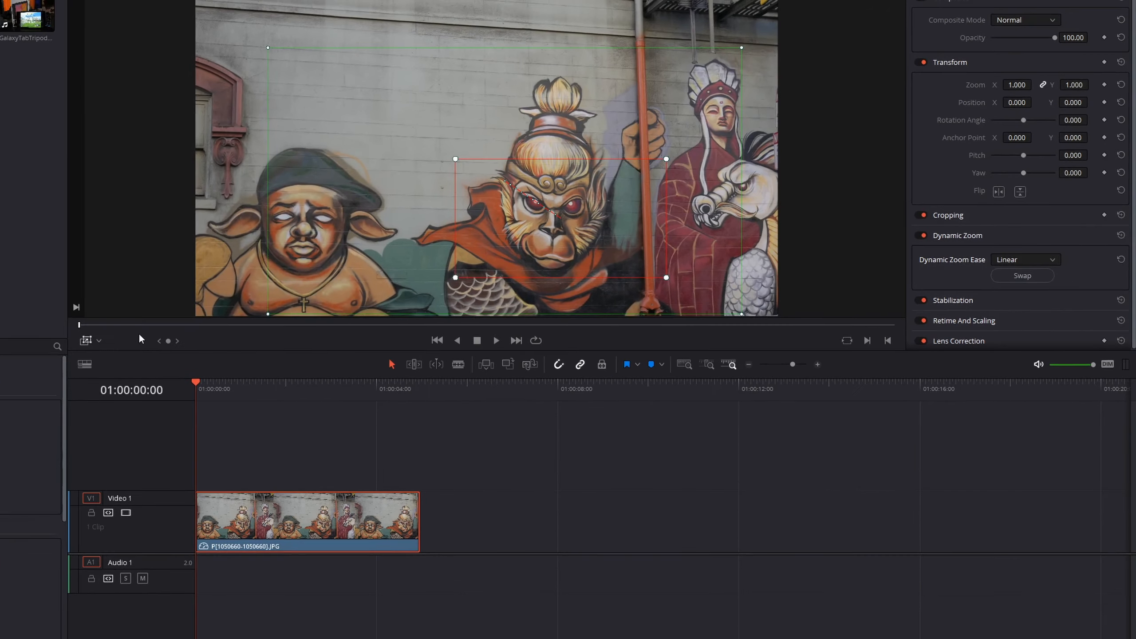
pyautogui.press('space')
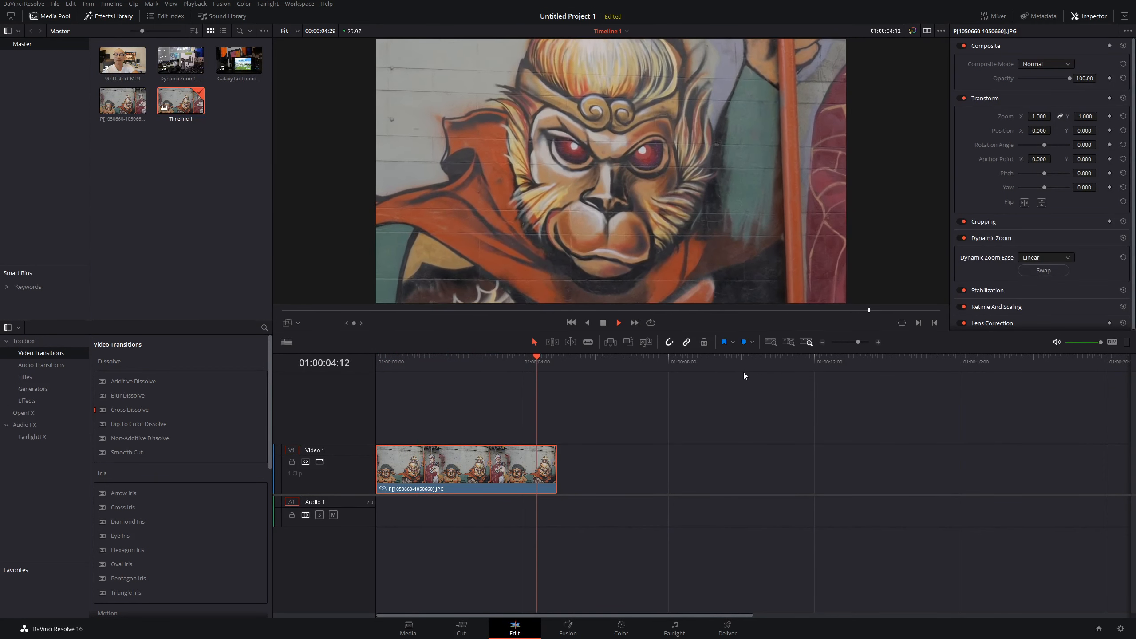
# Step: Set the Dynamic Zoom Ease to Ease In and play the clip through from the start
pyautogui.click(491, 358)
pyautogui.moveTo(466, 361); pyautogui.dragTo(370, 364)
pyautogui.click(1055, 259)
pyautogui.click(1050, 281)
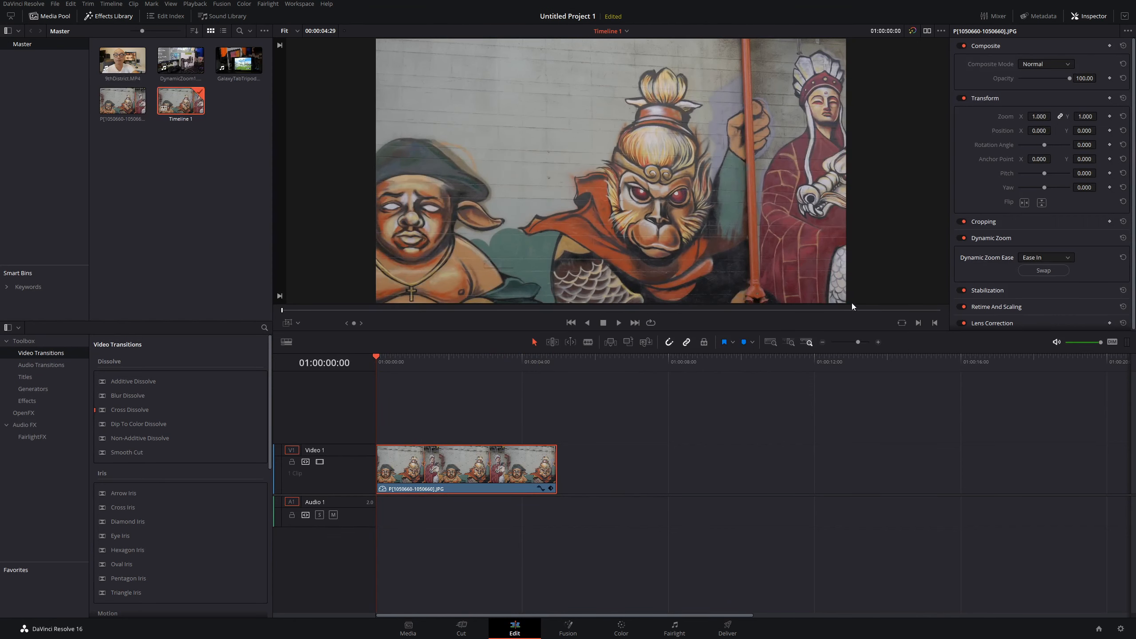
pyautogui.press('space')
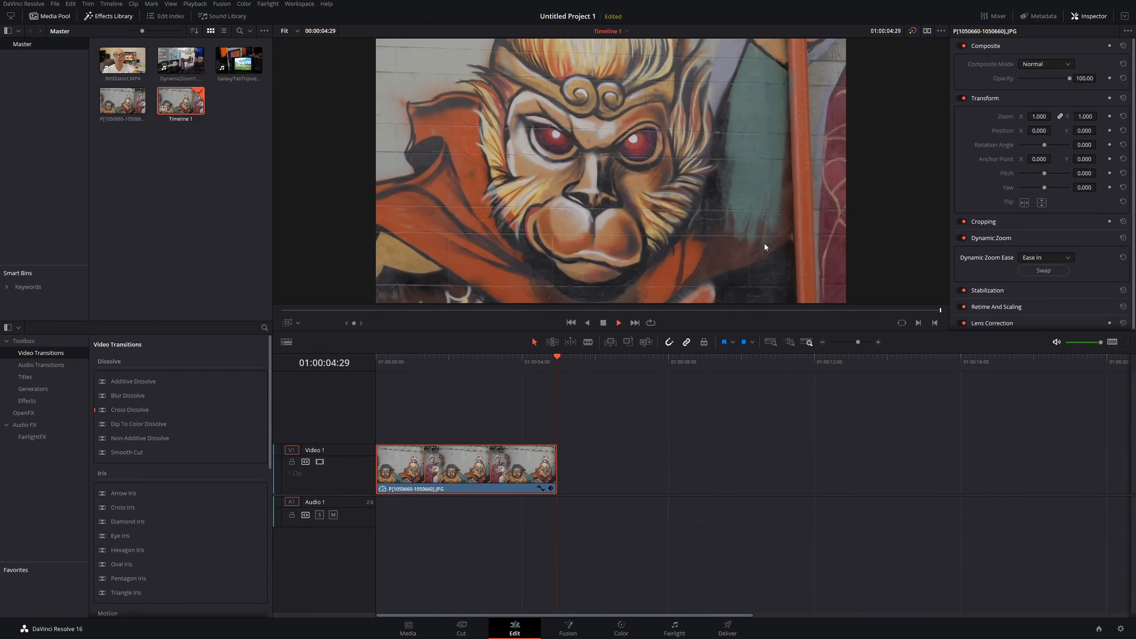
pyautogui.press('Home')
# Step: Set the Dynamic Zoom Ease to Ease Out, play the clip, and return to the start
pyautogui.click(1049, 258)
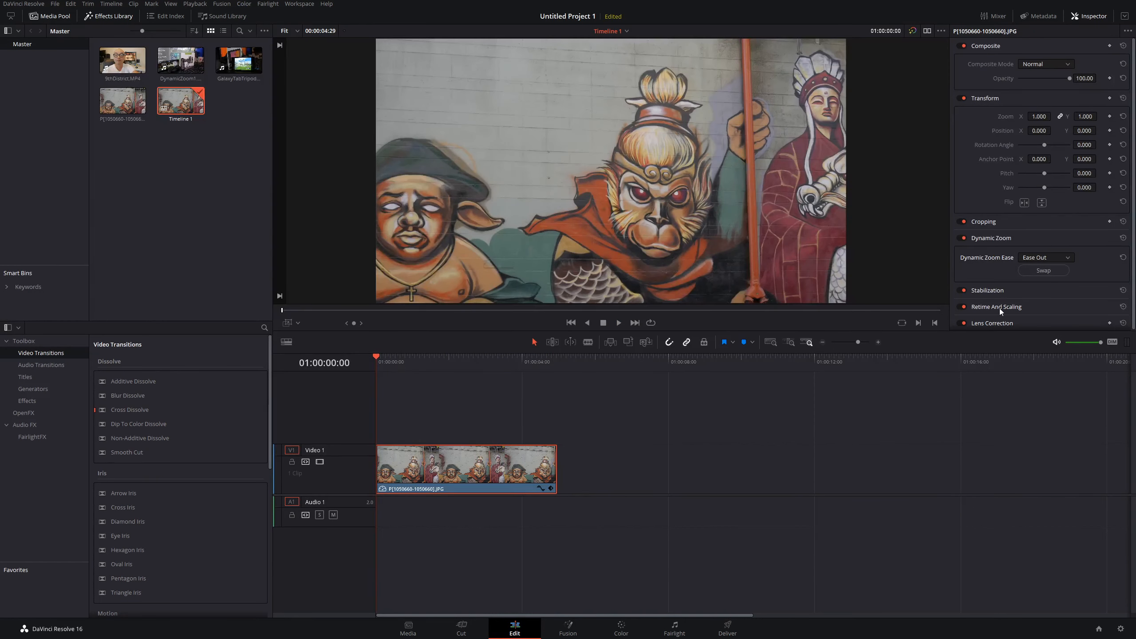
pyautogui.press('space')
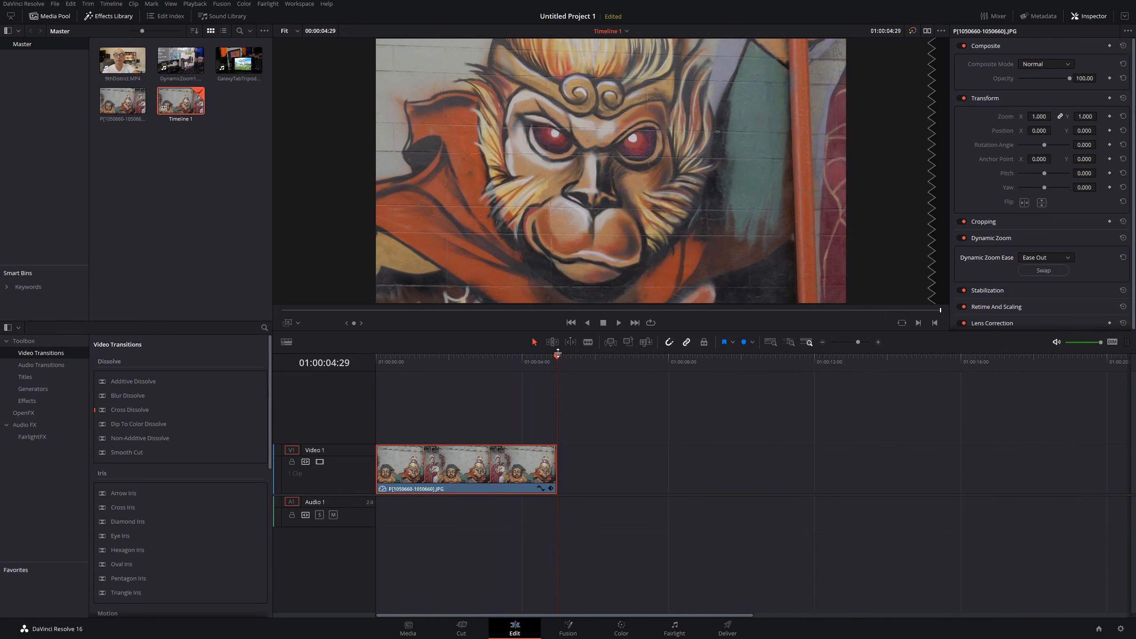
pyautogui.moveTo(559, 358); pyautogui.dragTo(350, 356)
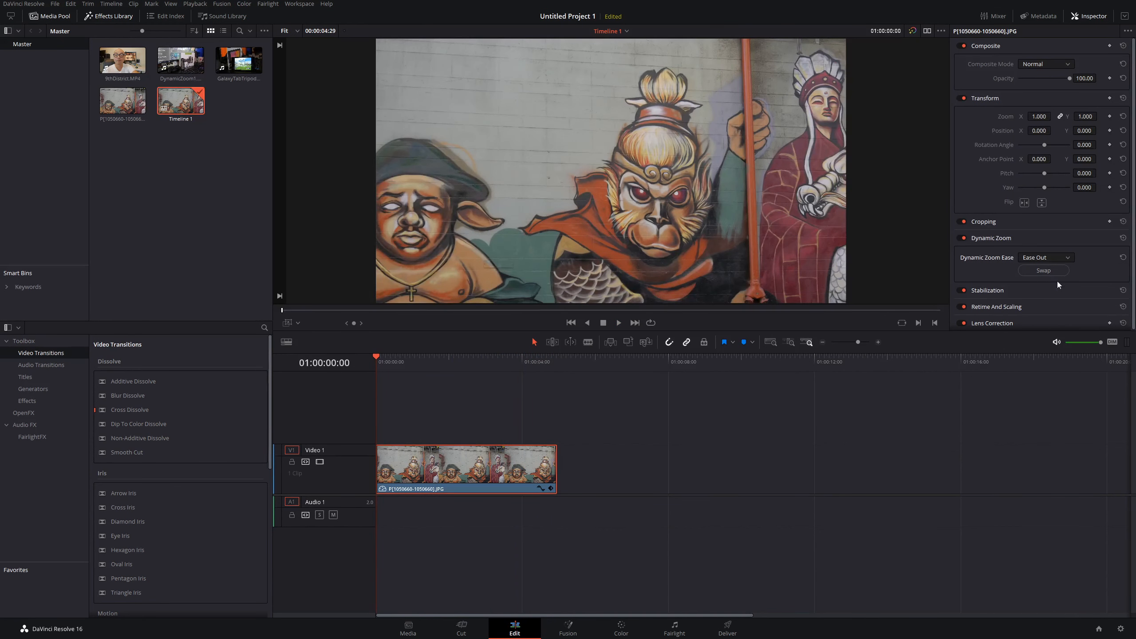
# Step: Set the Dynamic Zoom Ease to Ease In and Out, play the clip, and return to the start
pyautogui.click(1059, 257)
pyautogui.click(1057, 300)
pyautogui.press('space')
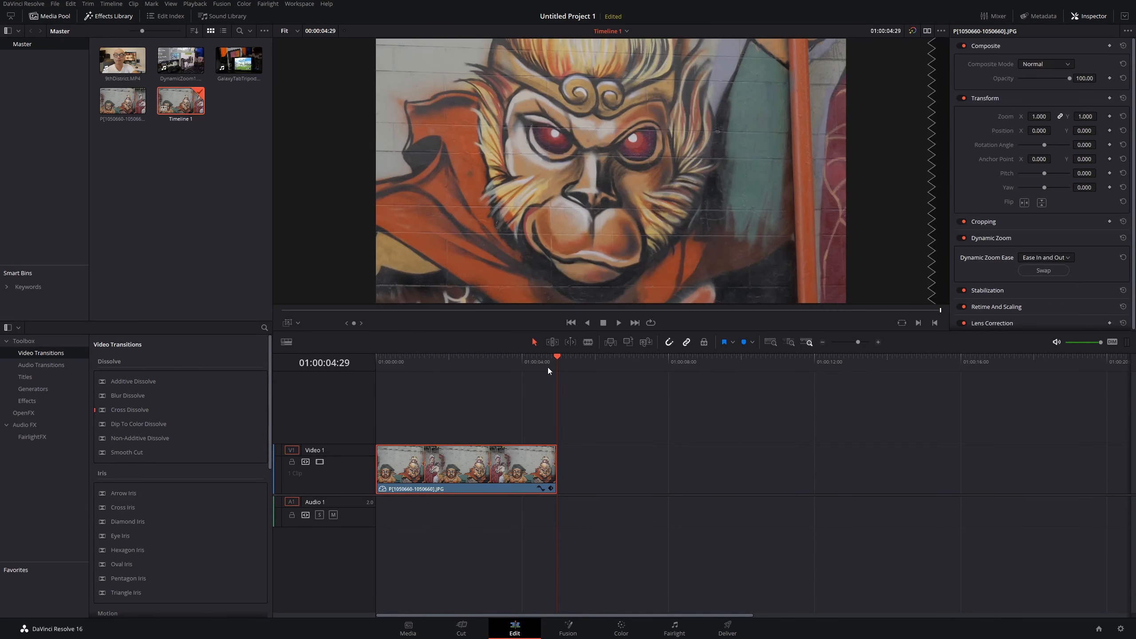
pyautogui.moveTo(559, 357); pyautogui.dragTo(371, 357)
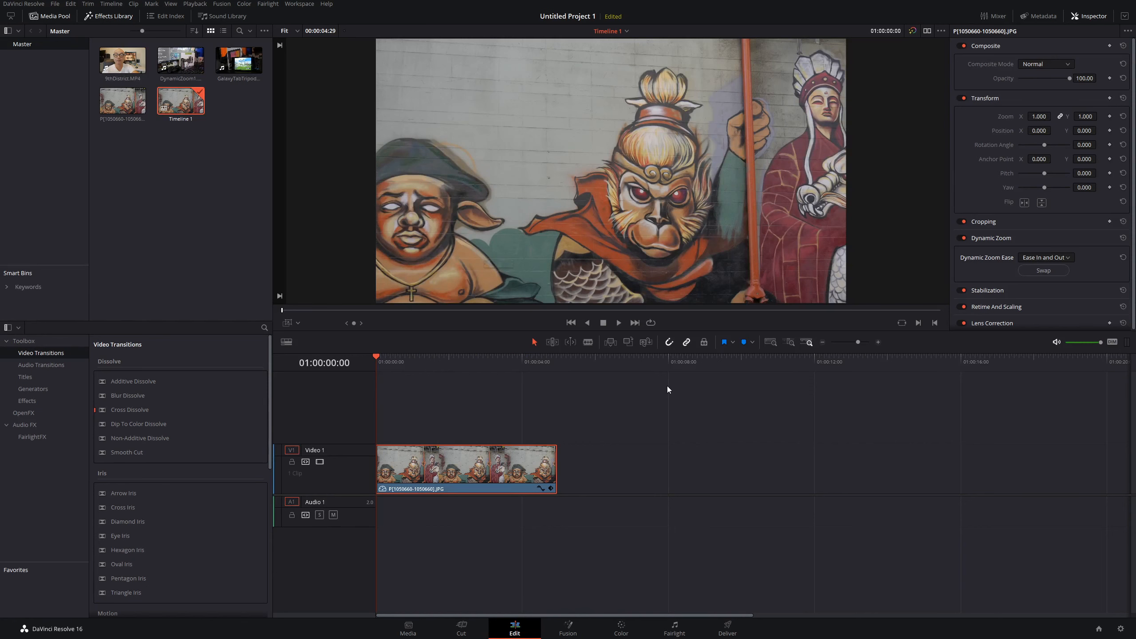
# Step: Replace the still image on the timeline with the DynamicZoom1.MP4 video clip
pyautogui.press('Delete')
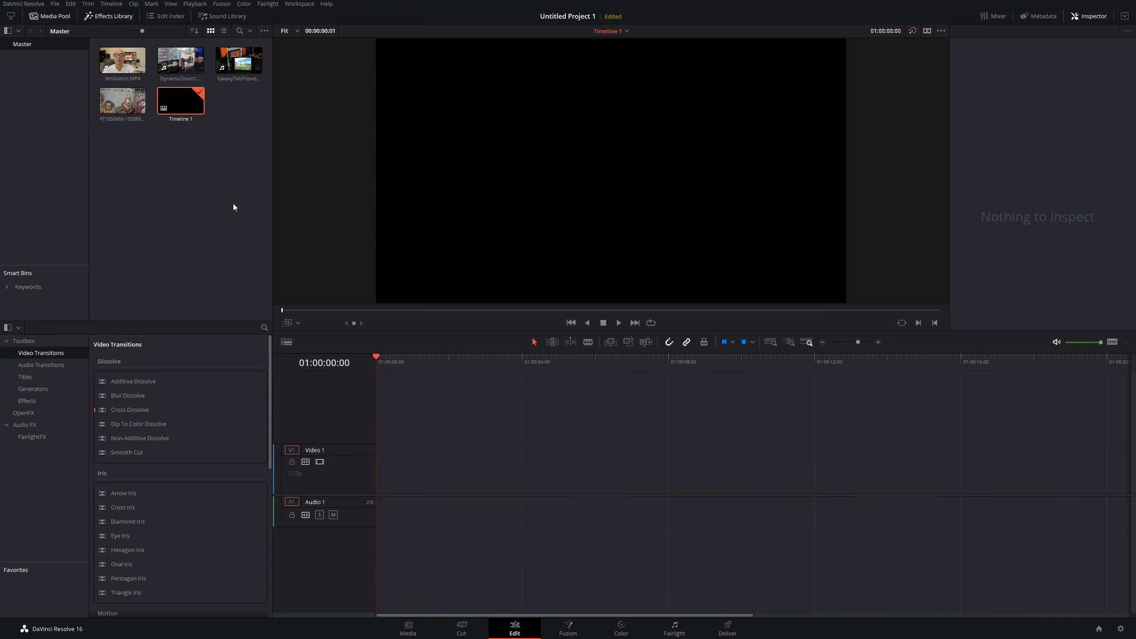
pyautogui.click(186, 65)
pyautogui.moveTo(245, 101); pyautogui.dragTo(456, 474)
pyautogui.moveTo(618, 456); pyautogui.dragTo(539, 456)
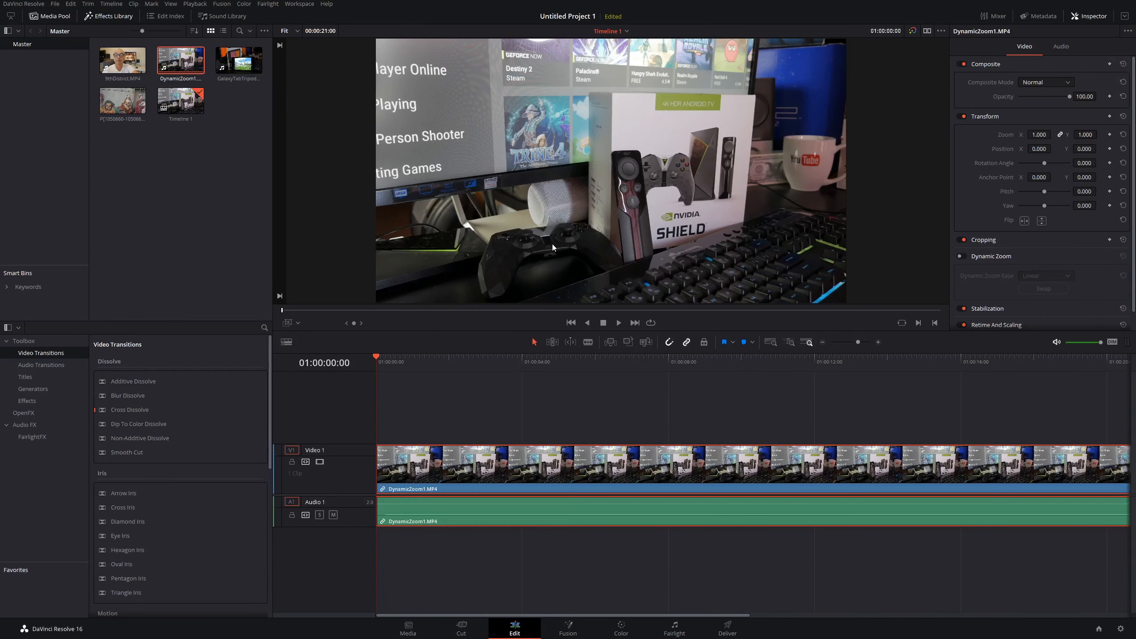
# Step: Enable Dynamic Zoom on the video clip and frame the end rectangle tightly around the NVIDIA Shield box
pyautogui.click(960, 256)
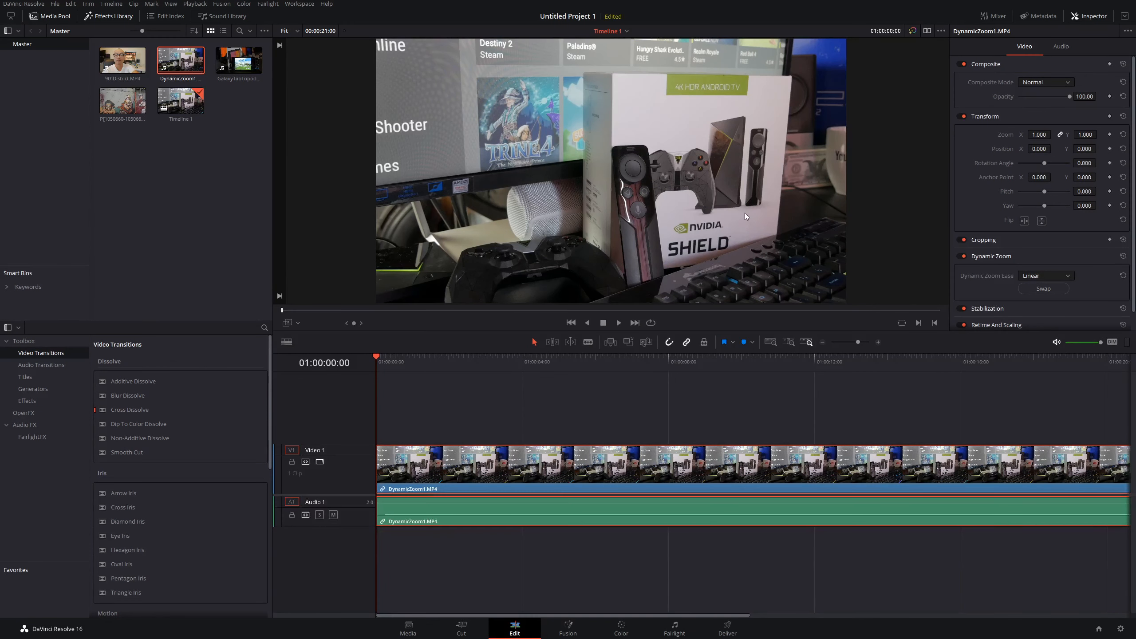
pyautogui.click(287, 323)
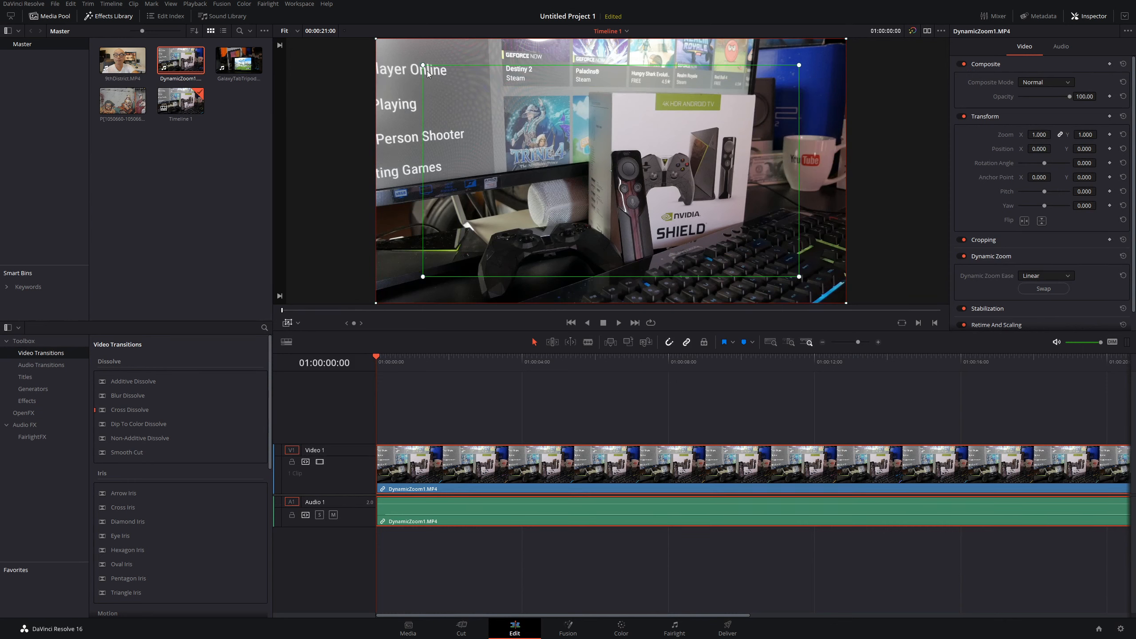
pyautogui.moveTo(423, 66); pyautogui.dragTo(533, 120)
pyautogui.moveTo(615, 167); pyautogui.dragTo(719, 182)
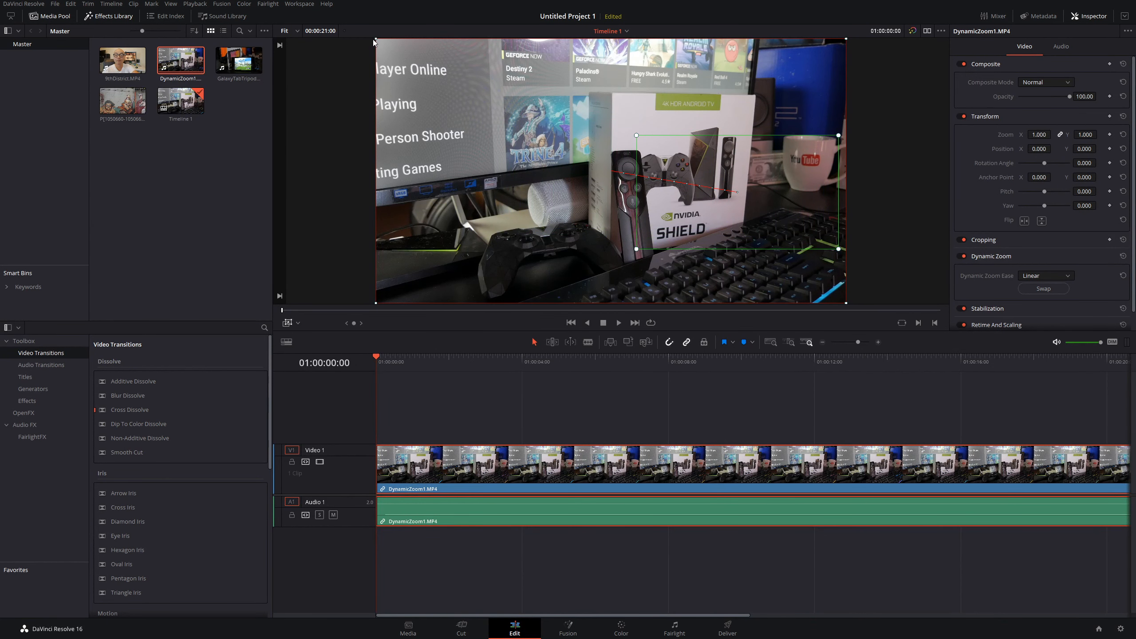
pyautogui.moveTo(378, 39); pyautogui.dragTo(487, 107)
# Step: Hide the overlay, play the video clip to preview the zoom, and return to the start
pyautogui.click(288, 323)
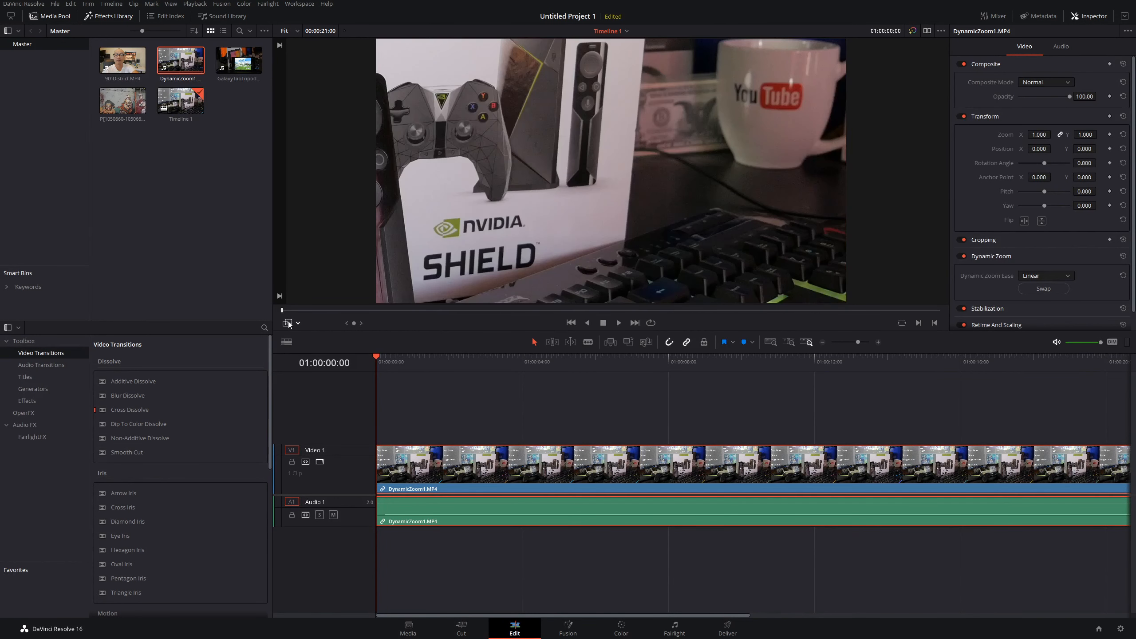
pyautogui.press('space')
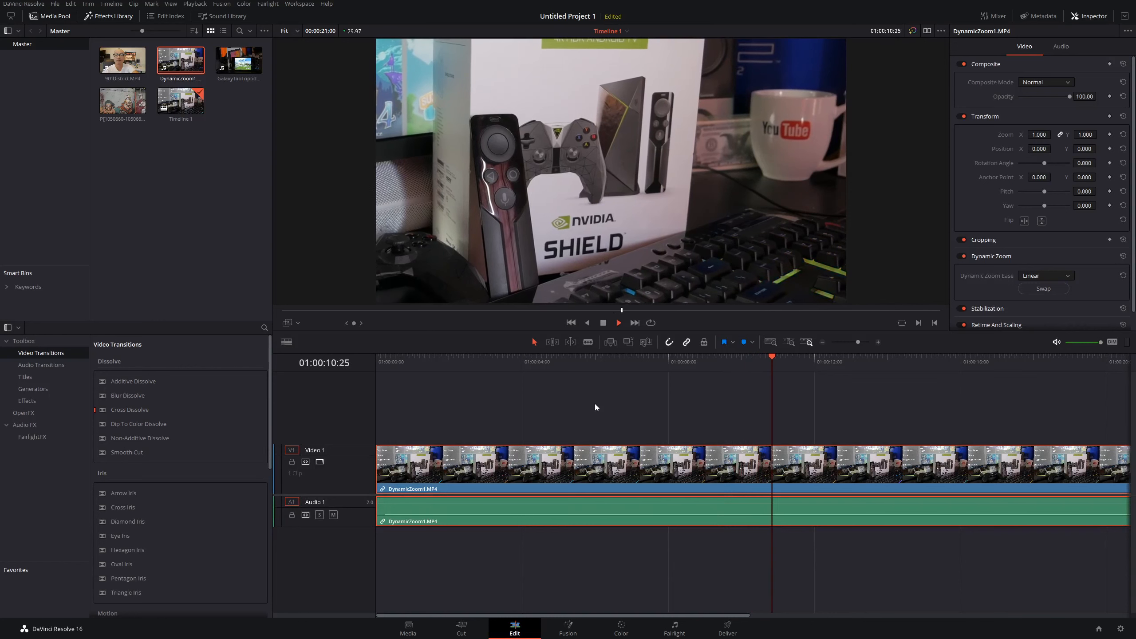
pyautogui.press('space')
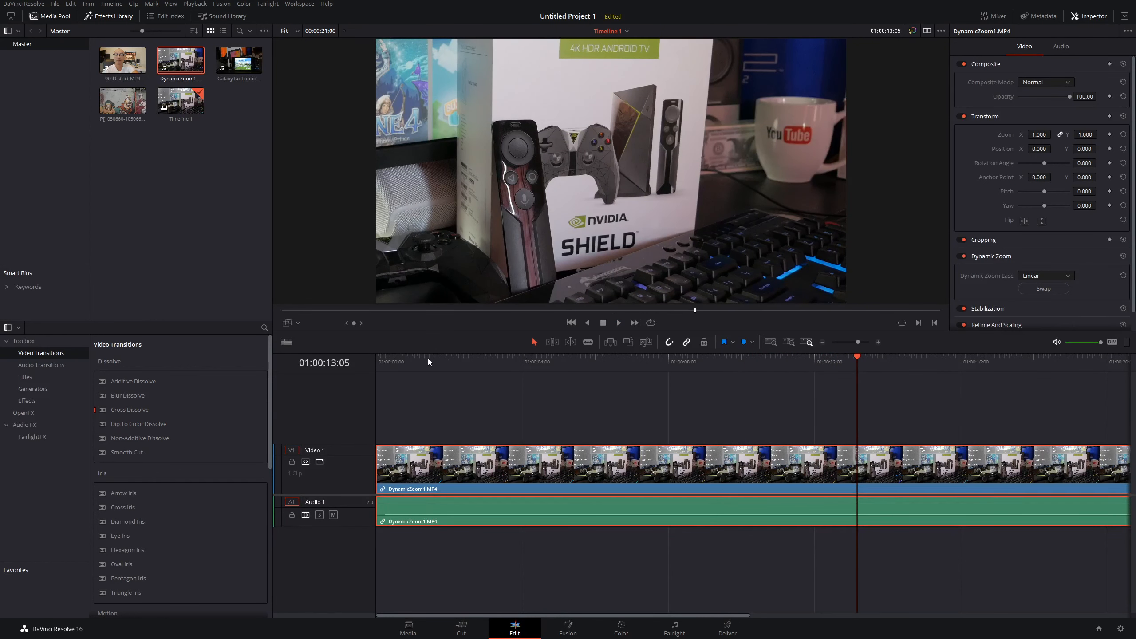
pyautogui.moveTo(428, 359); pyautogui.dragTo(364, 356)
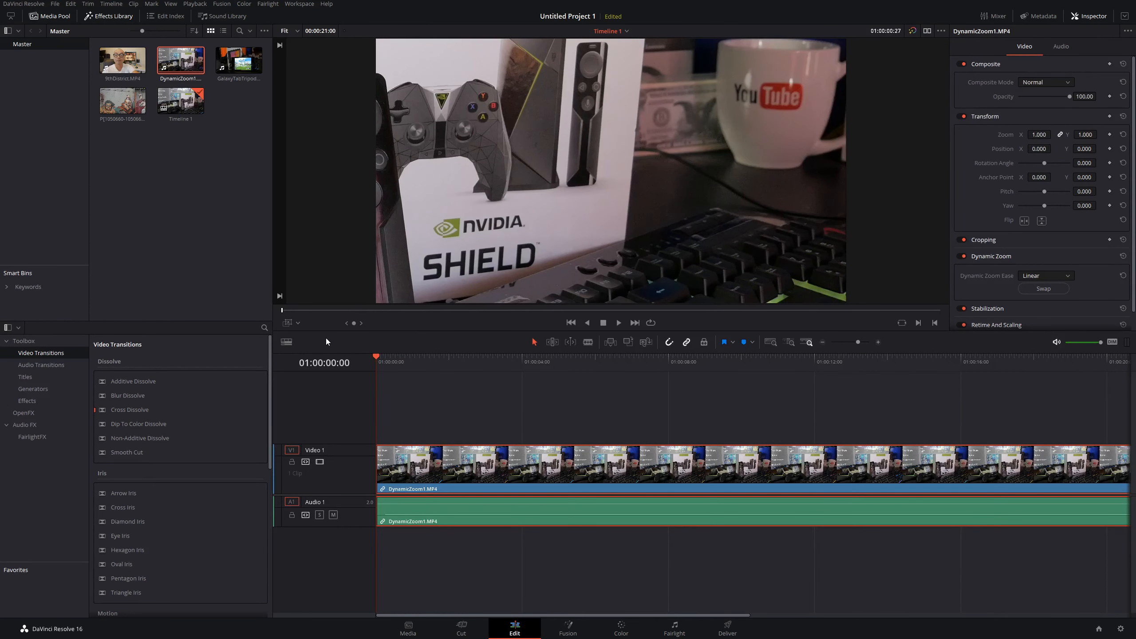
# Step: Reposition and resize the start and end zoom rectangles around the Shield box and mug area
pyautogui.click(290, 324)
pyautogui.moveTo(747, 176); pyautogui.dragTo(795, 292)
pyautogui.moveTo(822, 152); pyautogui.dragTo(602, 97)
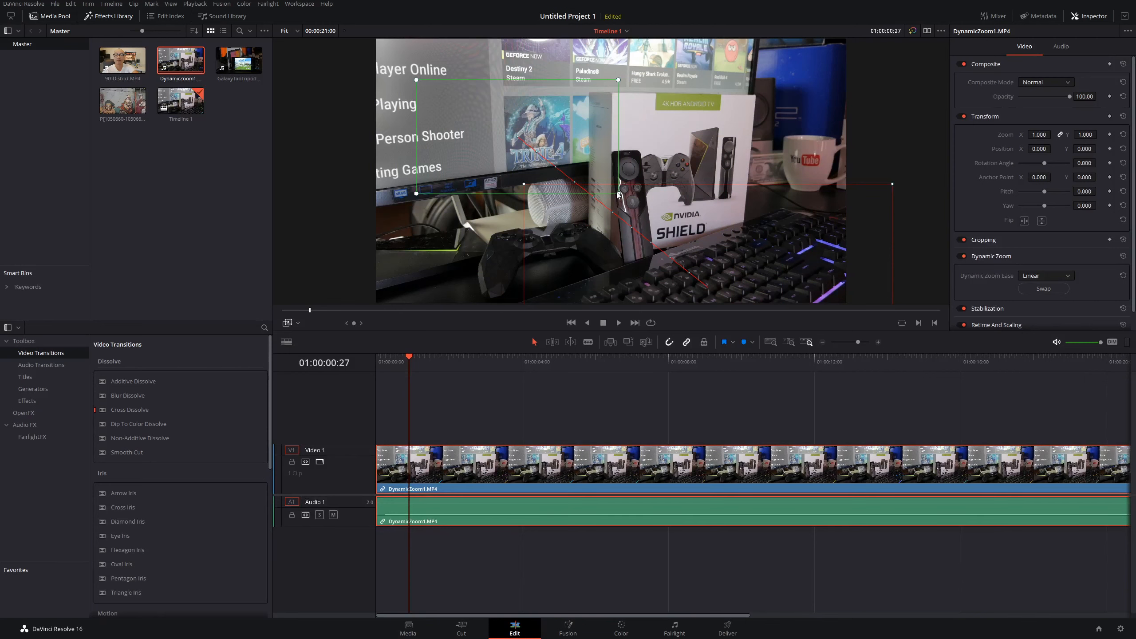
pyautogui.moveTo(617, 193); pyautogui.dragTo(683, 229)
pyautogui.moveTo(603, 139); pyautogui.dragTo(630, 177)
pyautogui.moveTo(783, 209); pyautogui.dragTo(783, 118)
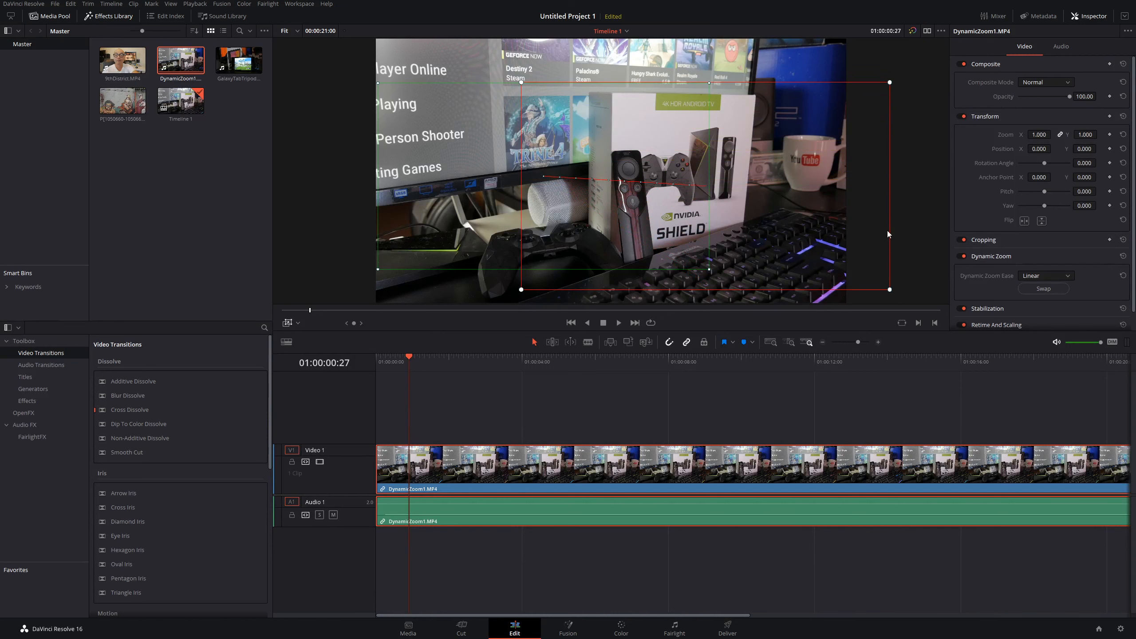
pyautogui.moveTo(894, 290); pyautogui.dragTo(870, 276)
pyautogui.moveTo(801, 242); pyautogui.dragTo(771, 230)
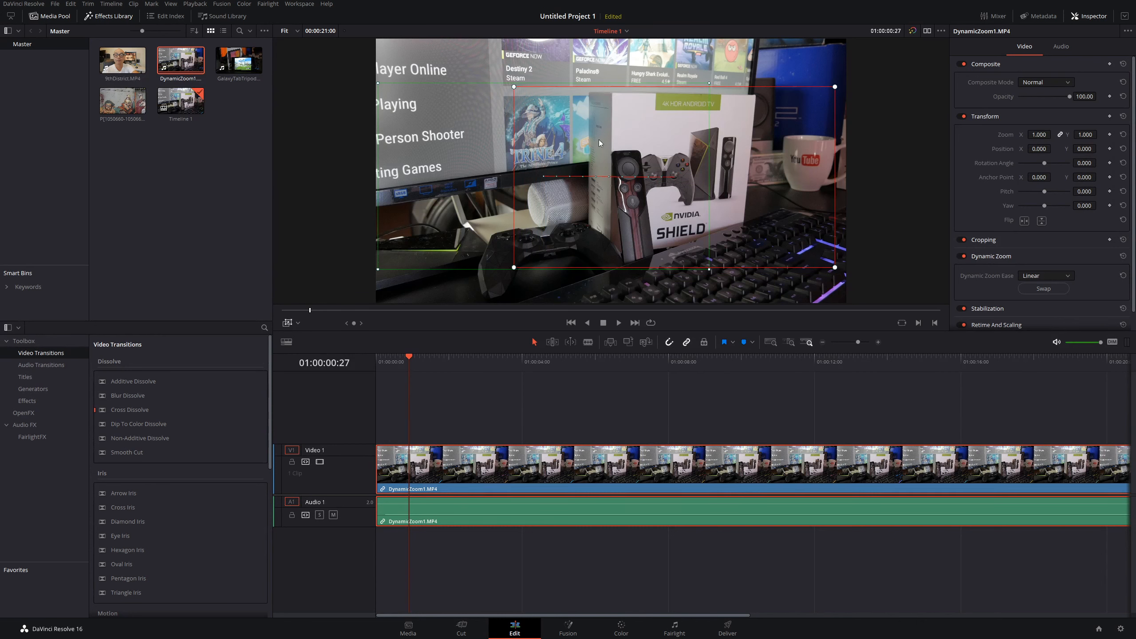
pyautogui.moveTo(513, 86); pyautogui.dragTo(510, 82)
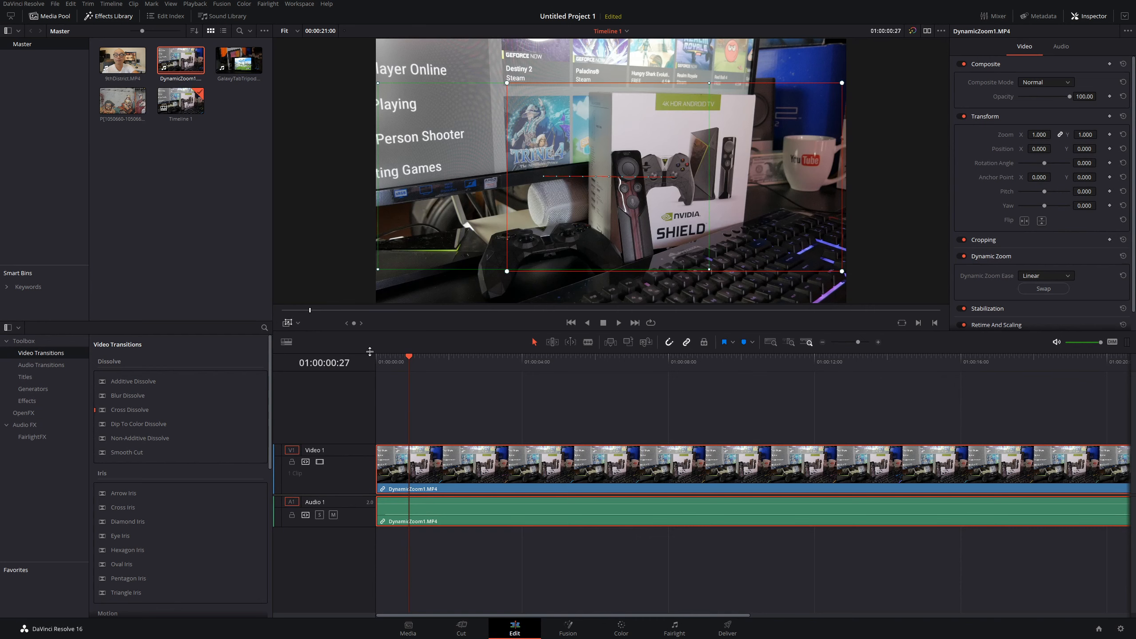
# Step: Return to the start, hide the overlay, and play the clip to preview the zoom
pyautogui.moveTo(408, 358); pyautogui.dragTo(376, 357)
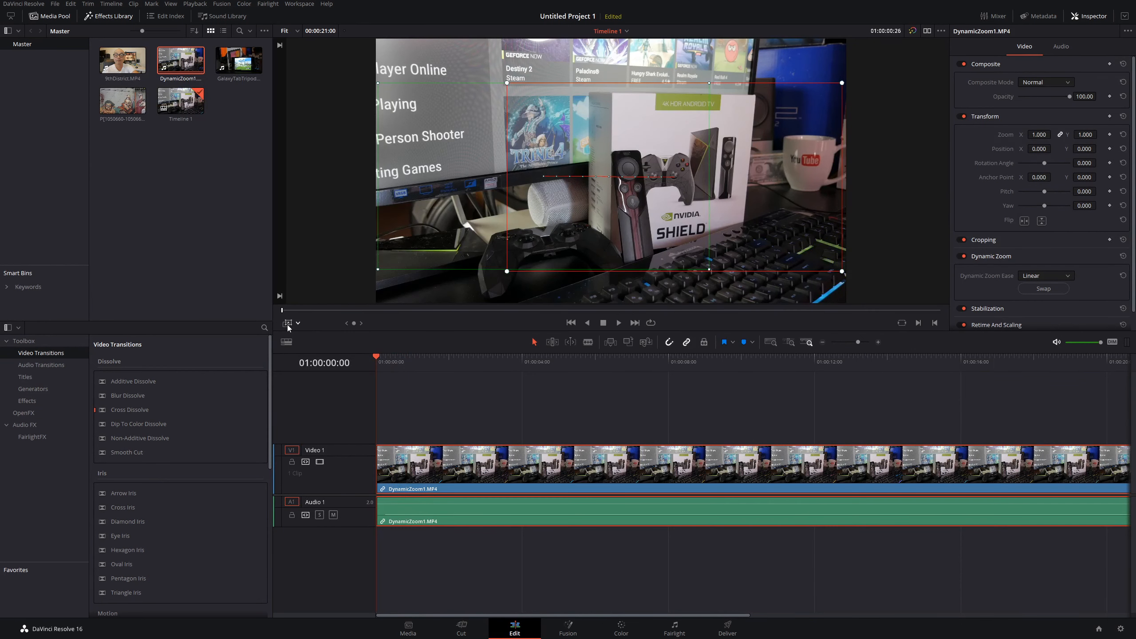
pyautogui.click(288, 324)
pyautogui.press('space')
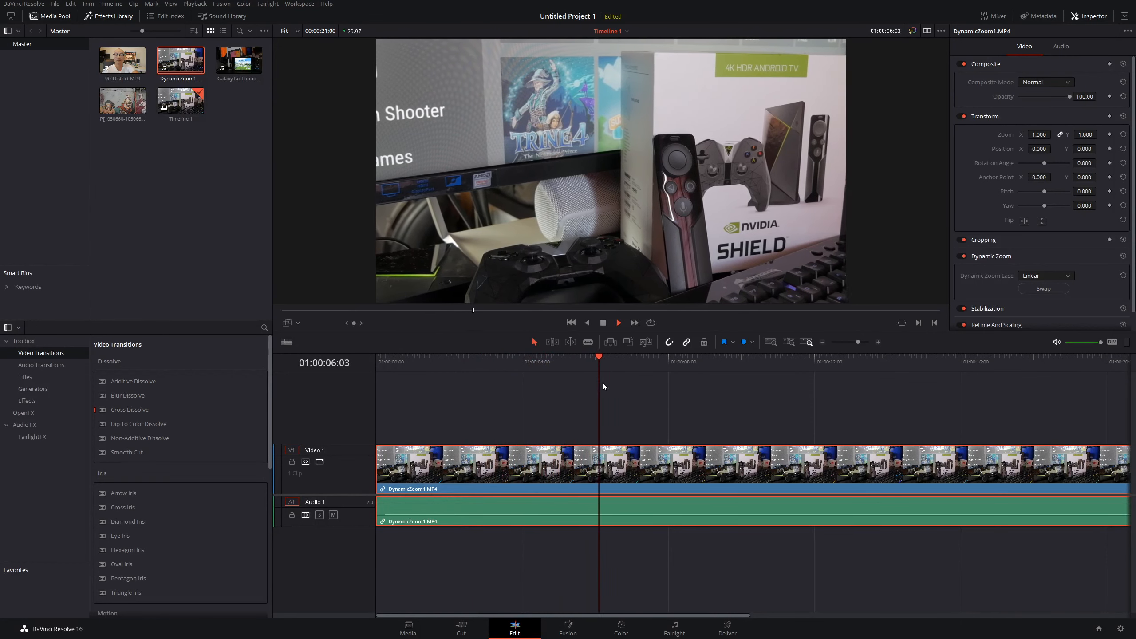
pyautogui.press('space')
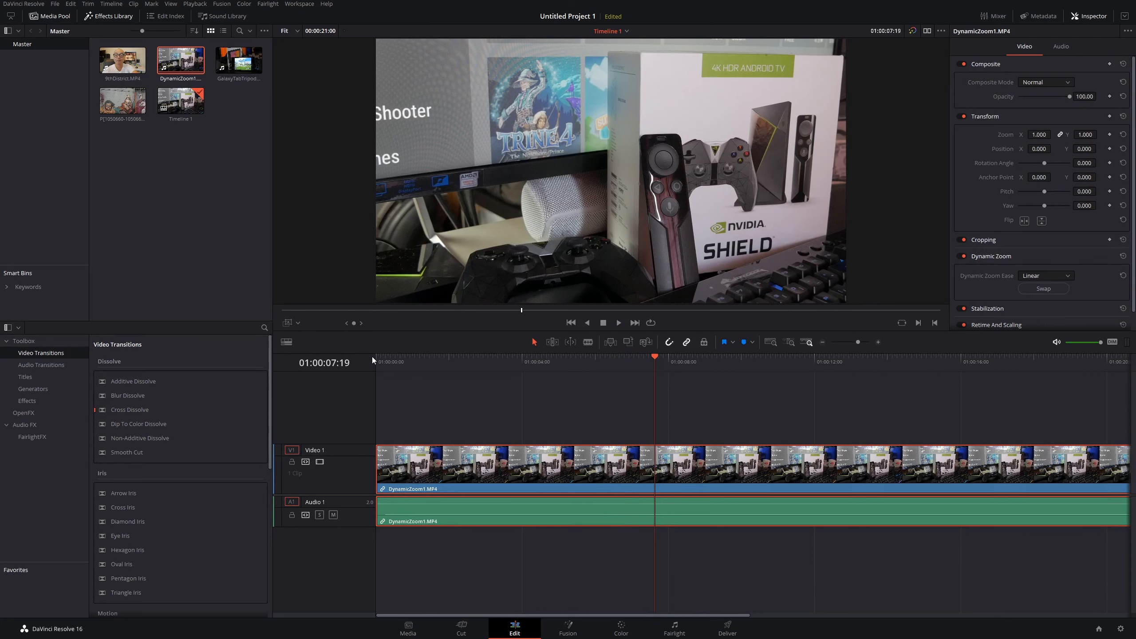
# Step: Show the overlay and move and resize the red start rectangle to frame the upper part of the scene
pyautogui.click(287, 323)
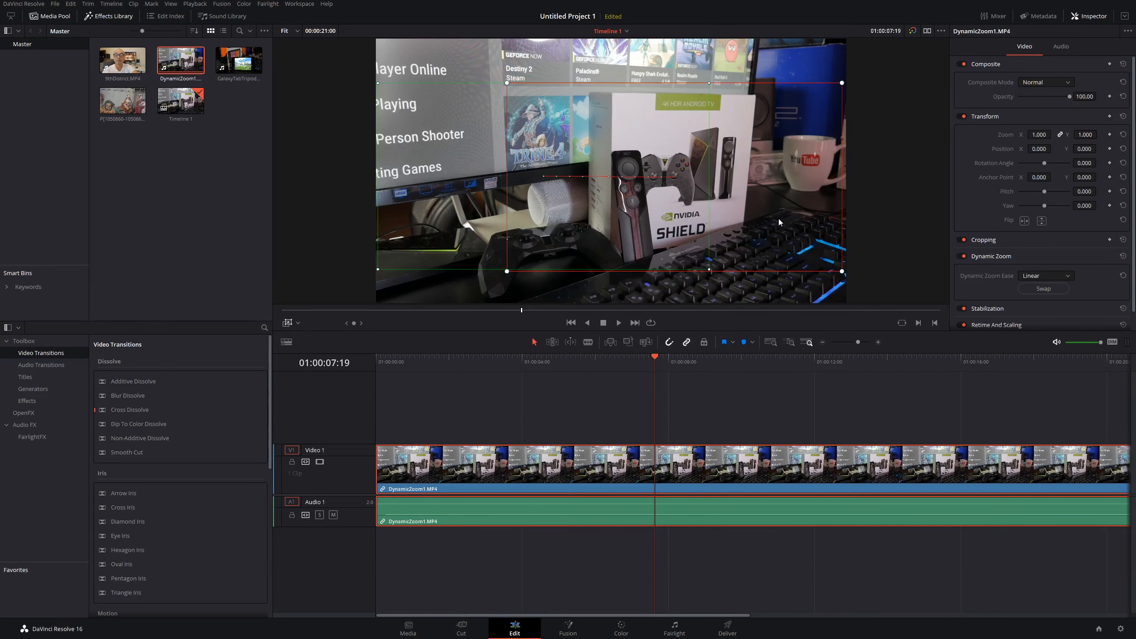
pyautogui.moveTo(628, 126); pyautogui.dragTo(714, 143)
pyautogui.moveTo(829, 102); pyautogui.dragTo(788, 61)
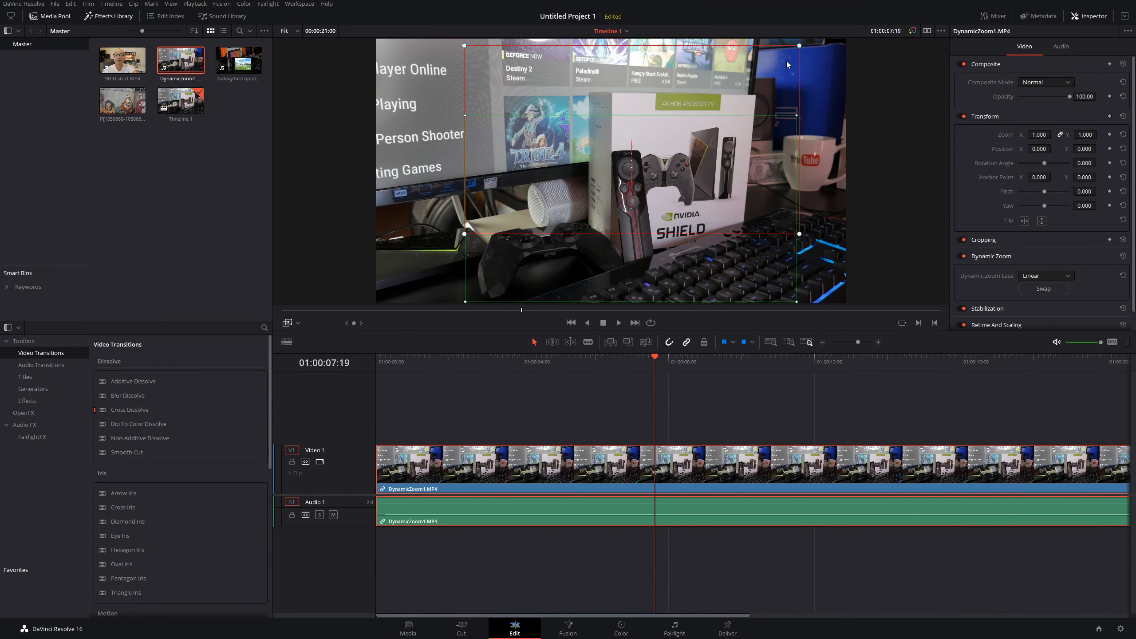
# Step: Hide the overlay, play the clip from the start to preview the zoom, and return to the start
pyautogui.click(287, 323)
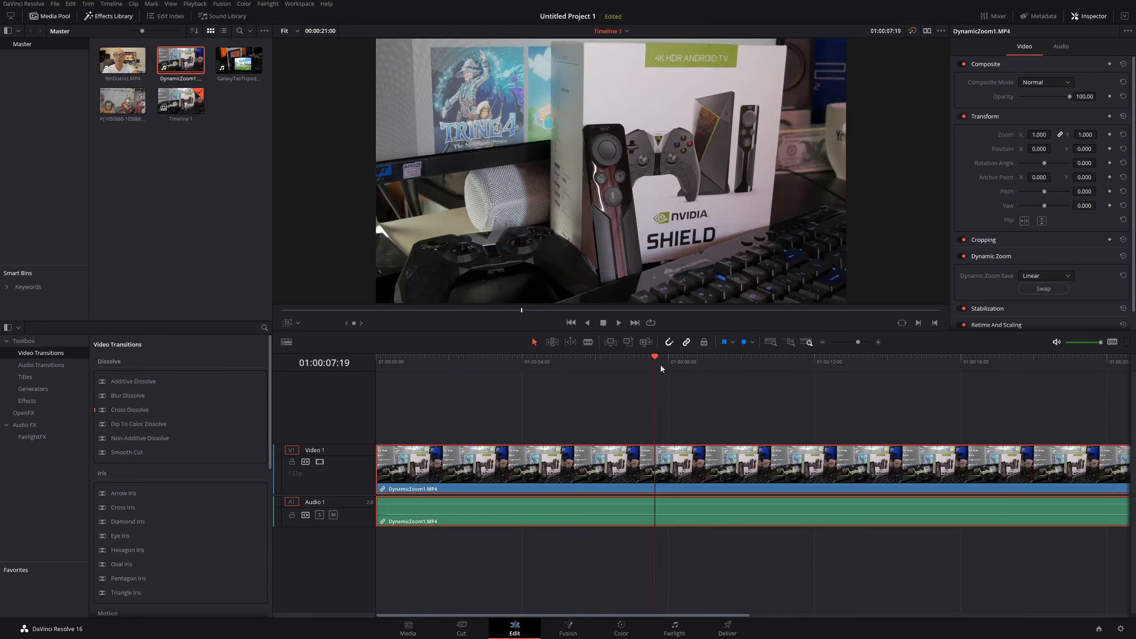
pyautogui.press('Home')
pyautogui.press('space')
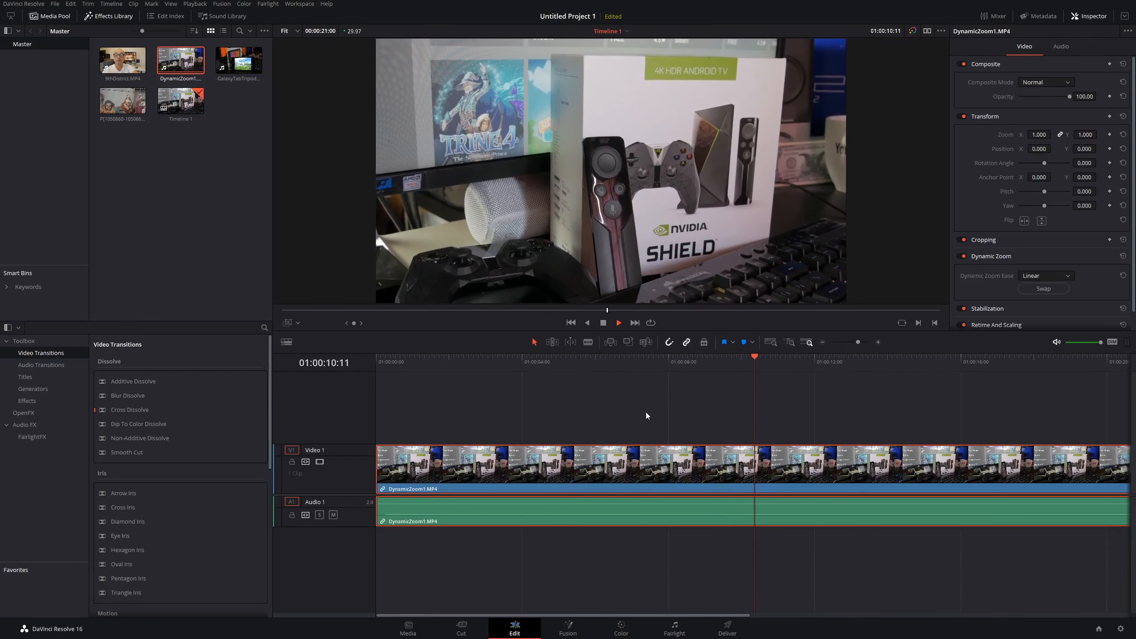
pyautogui.press('space')
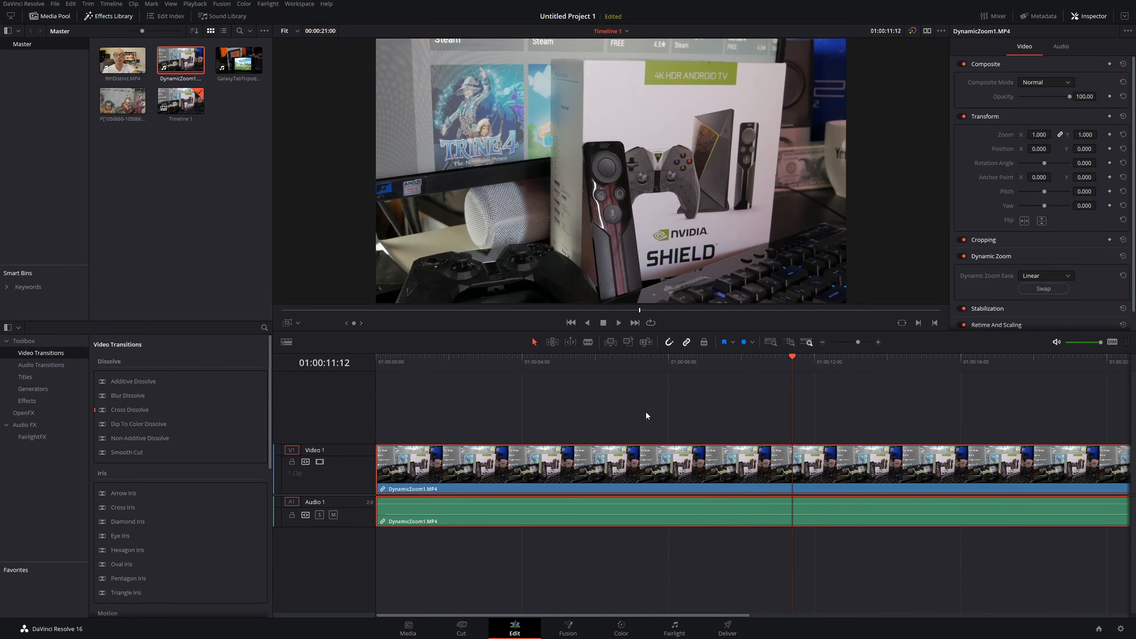
pyautogui.press('space')
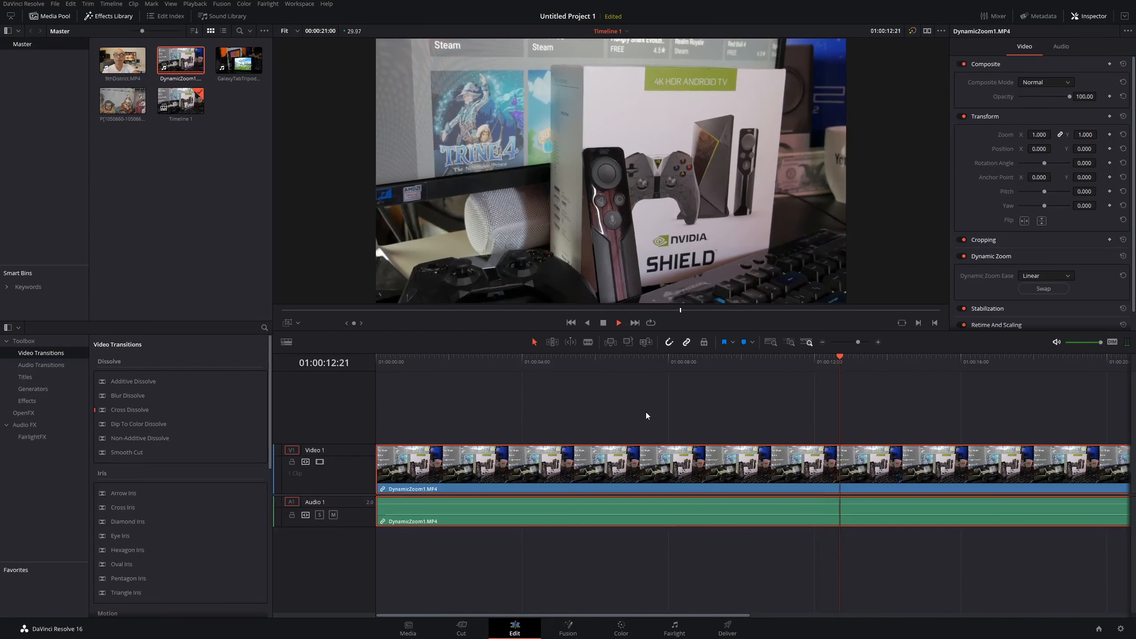
pyautogui.press('space')
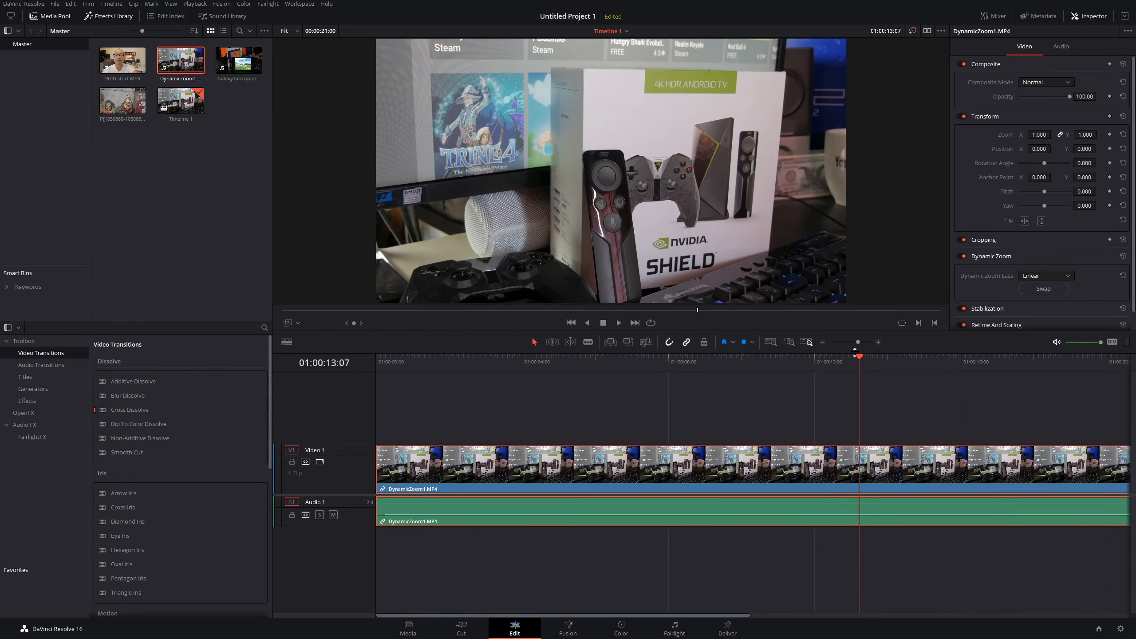
pyautogui.moveTo(859, 358); pyautogui.dragTo(374, 340)
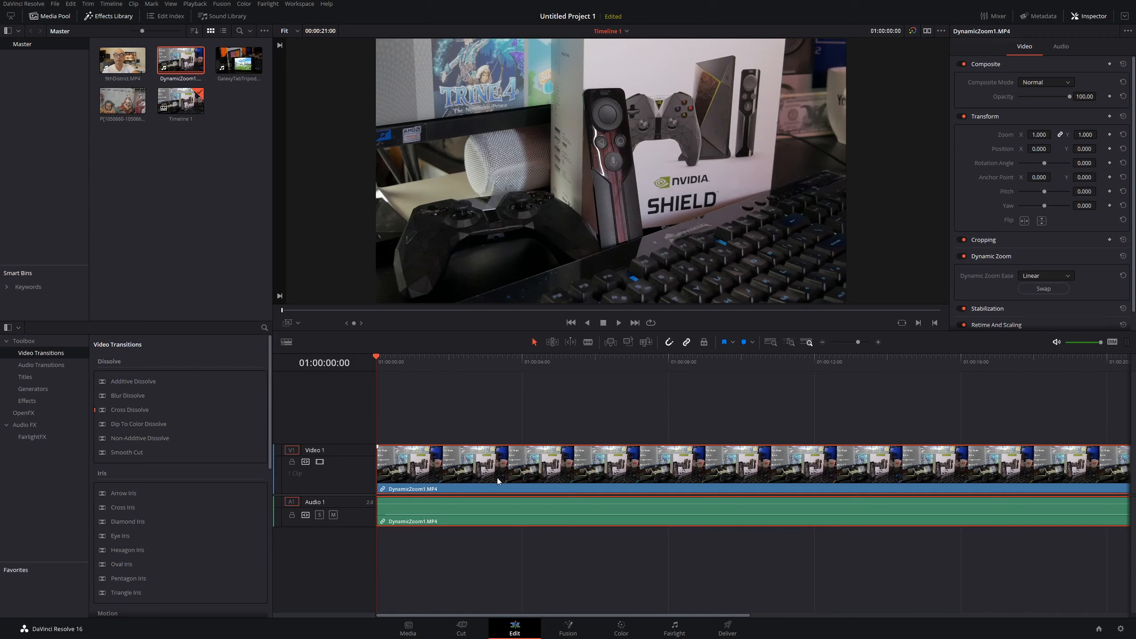
# Step: Replace the clip with GalaxyTabTripod3.MP4 placed at the start of the timeline
pyautogui.press('Delete')
pyautogui.moveTo(239, 65); pyautogui.dragTo(463, 478)
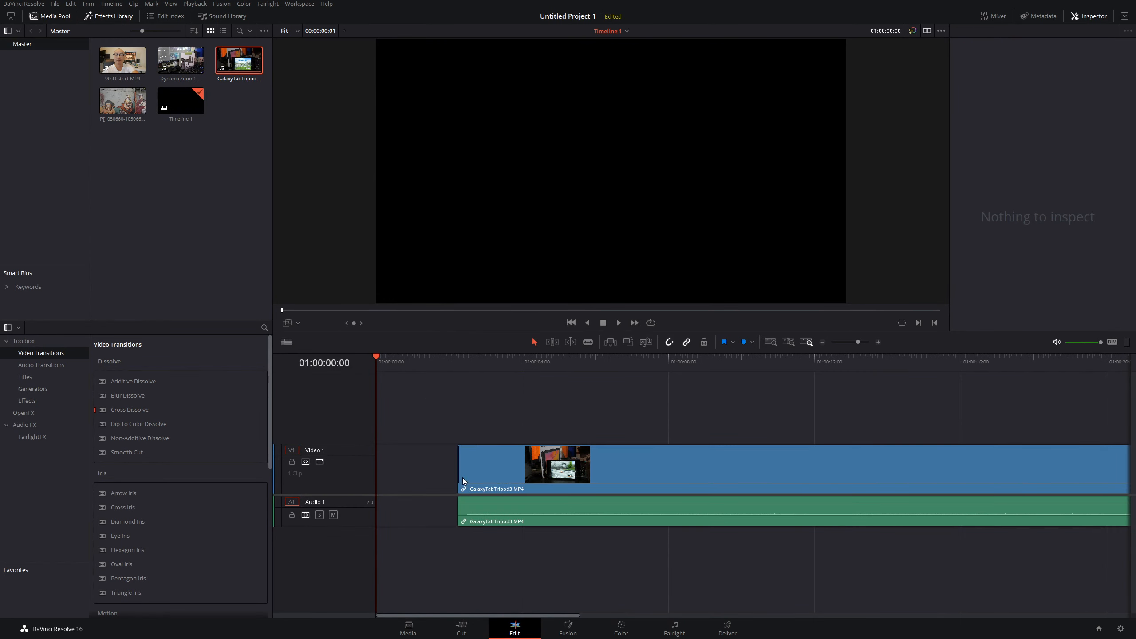
pyautogui.moveTo(694, 463); pyautogui.dragTo(555, 451)
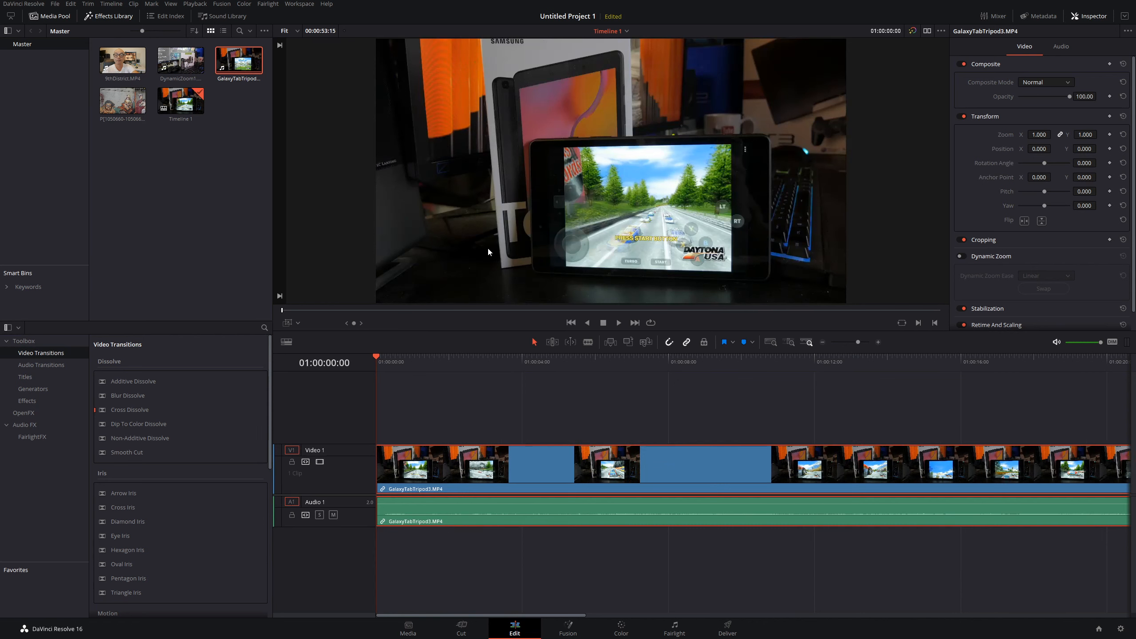
# Step: Enable Dynamic Zoom on the Galaxy Tab clip, frame the green rectangle around the tablet and the red one around the box
pyautogui.click(290, 324)
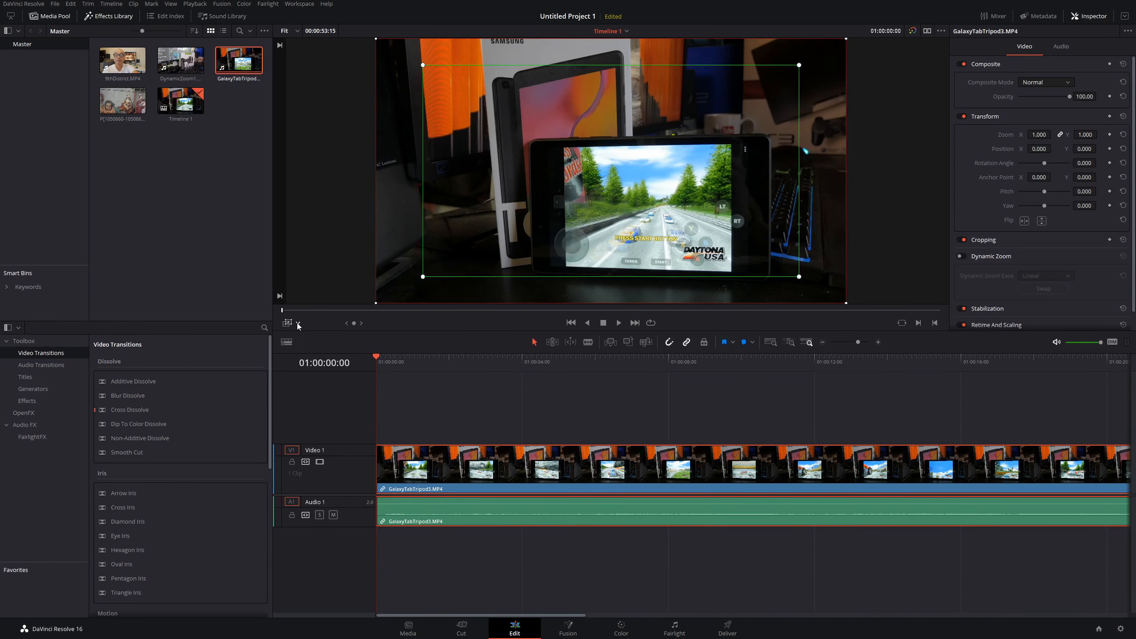
pyautogui.moveTo(422, 66); pyautogui.dragTo(476, 108)
pyautogui.moveTo(546, 141); pyautogui.dragTo(644, 210)
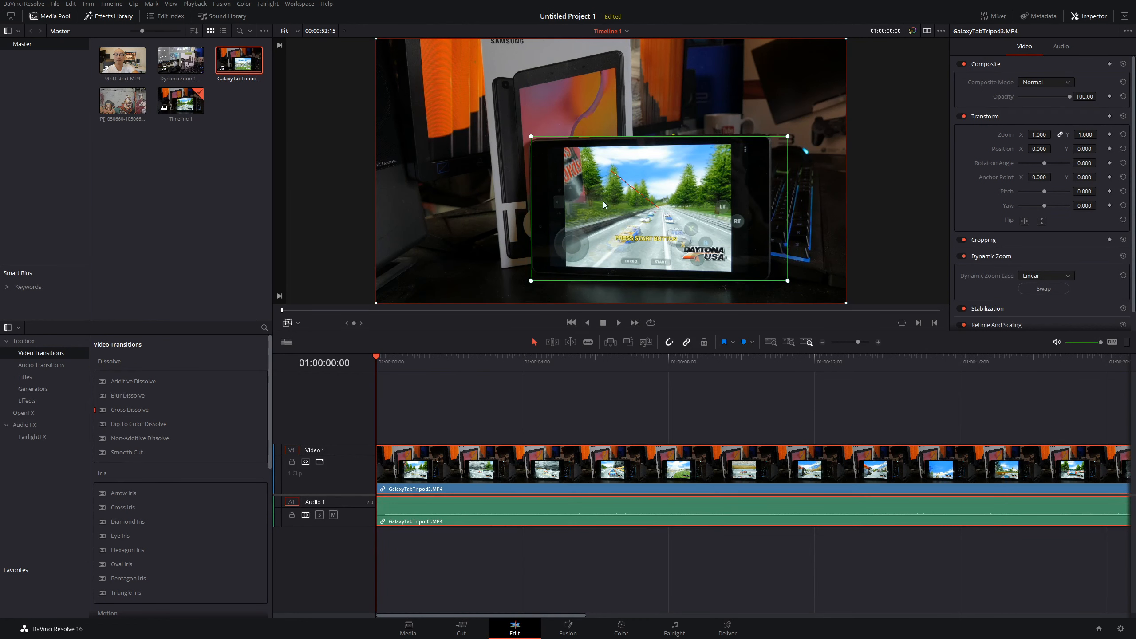
pyautogui.moveTo(381, 41); pyautogui.dragTo(423, 63)
pyautogui.moveTo(480, 89); pyautogui.dragTo(506, 104)
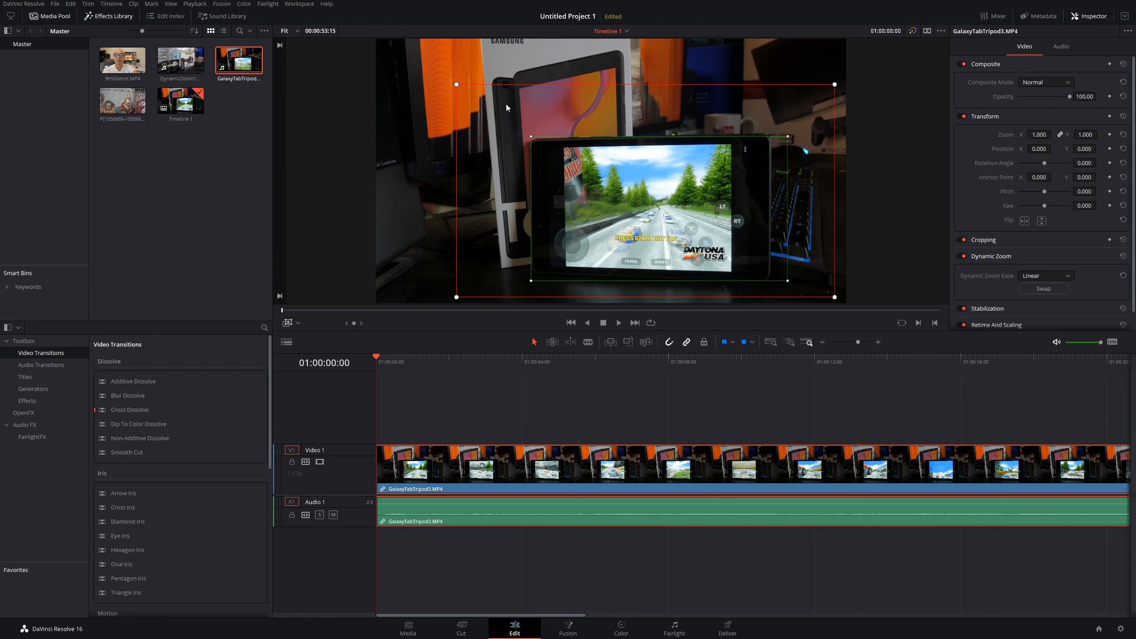
# Step: Hide the overlay and play the clip to preview the zoom
pyautogui.click(287, 322)
pyautogui.press('space')
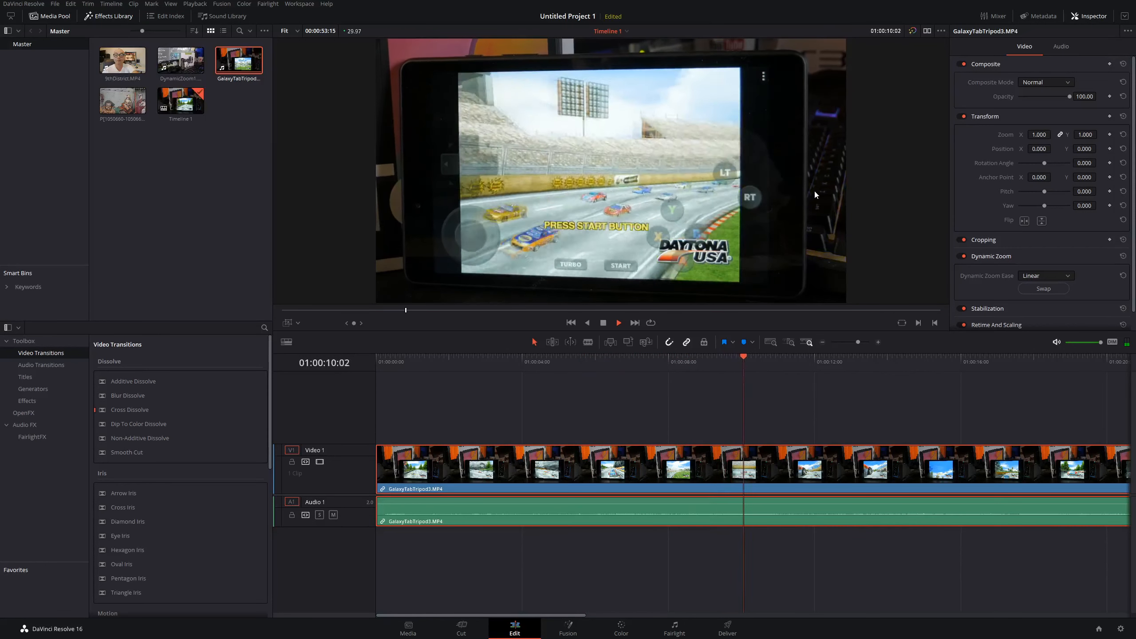
pyautogui.press('space')
# Step: Show the overlay, then shrink and move the green end rectangle onto the lower-left part of the tablet
pyautogui.click(291, 325)
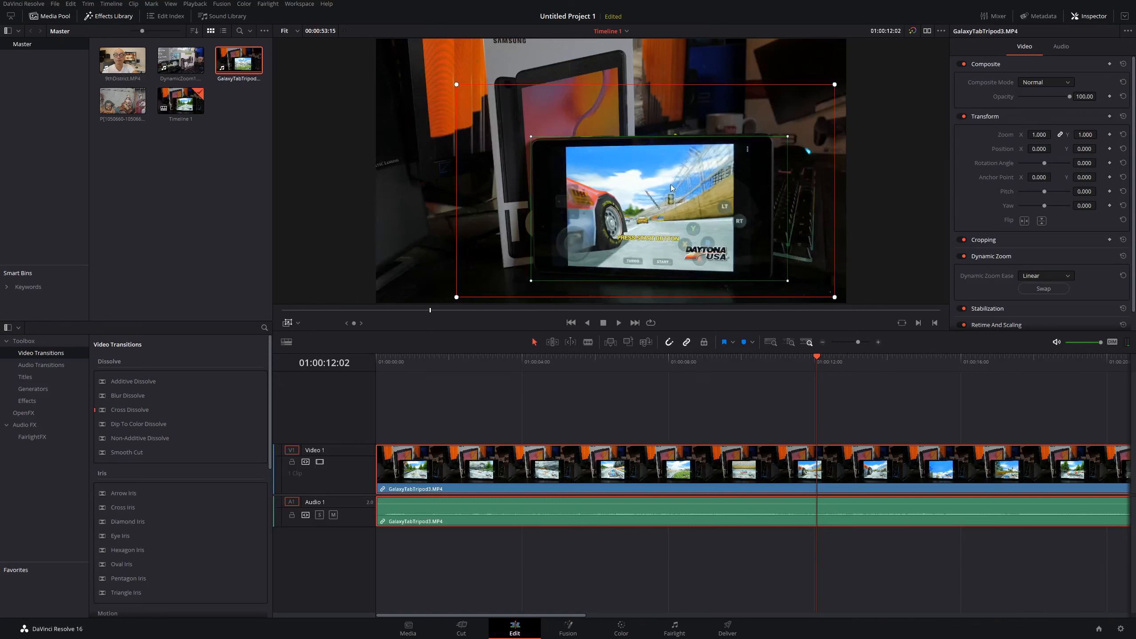
pyautogui.moveTo(607, 181); pyautogui.dragTo(584, 159)
pyautogui.click(532, 138)
pyautogui.moveTo(530, 137); pyautogui.dragTo(507, 205)
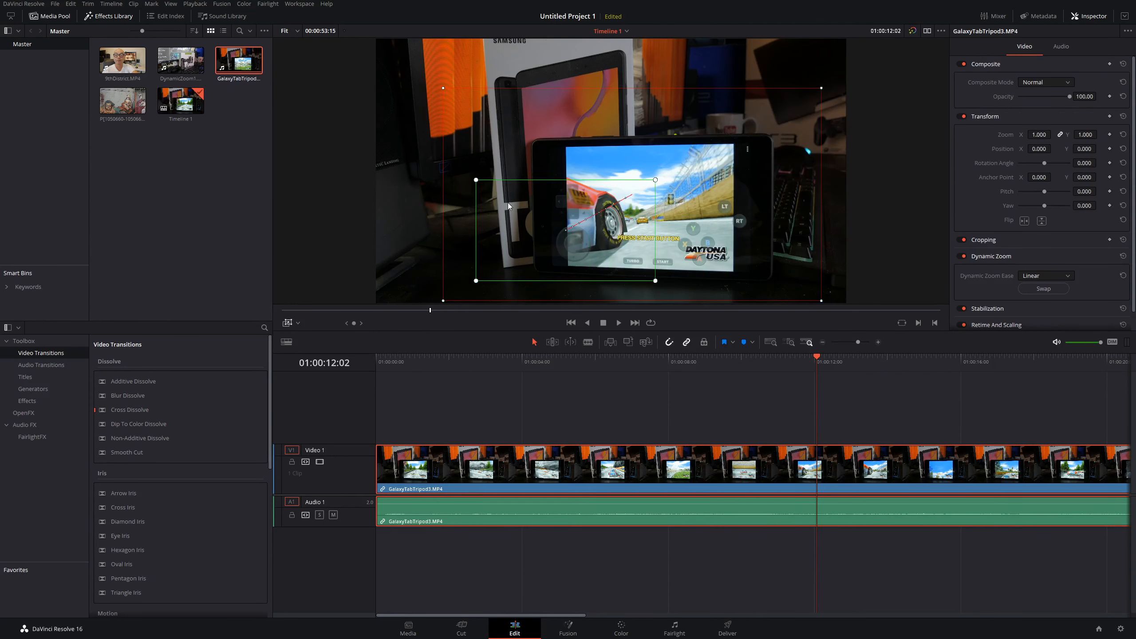
# Step: Hide the overlay, play the clip to preview the new zoom, and return to the start
pyautogui.click(287, 326)
pyautogui.press('space')
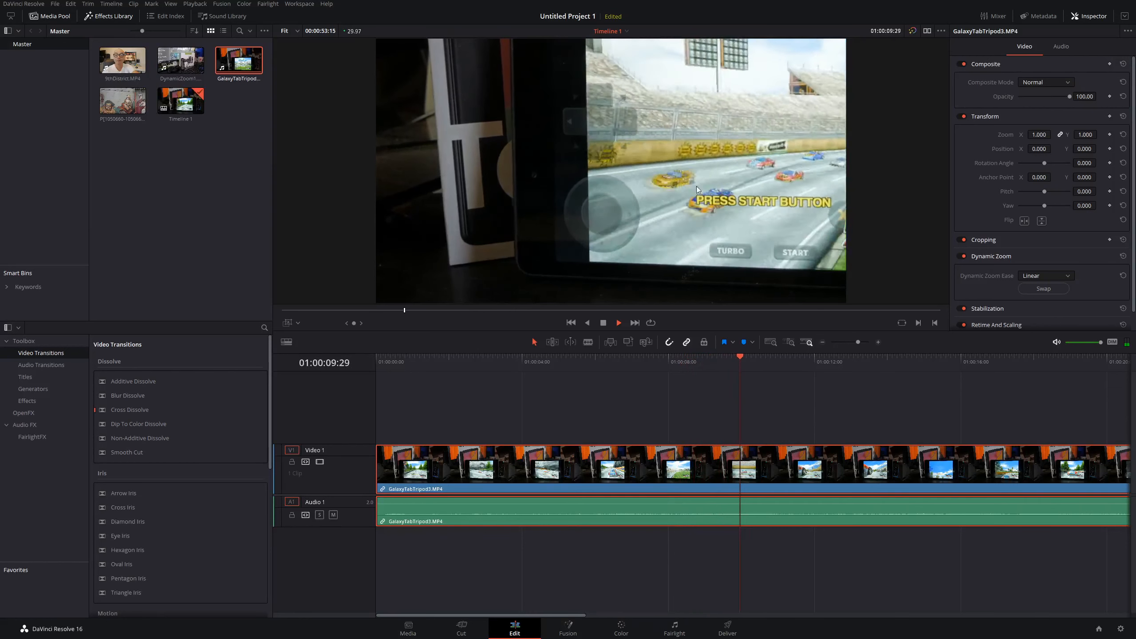
pyautogui.press('space')
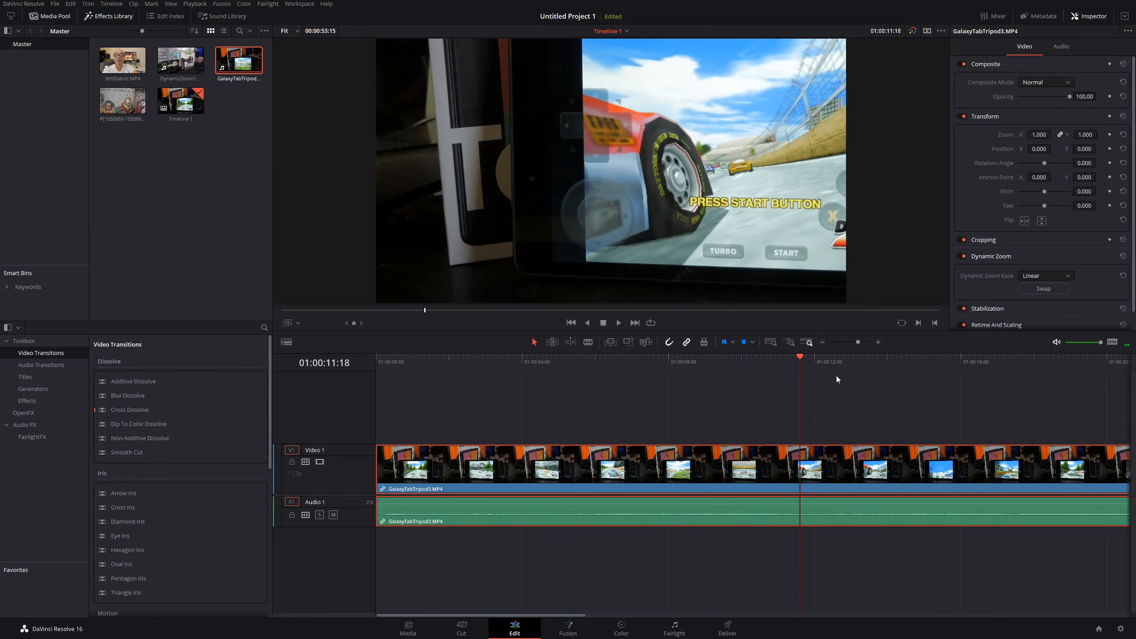
pyautogui.moveTo(801, 360); pyautogui.dragTo(364, 348)
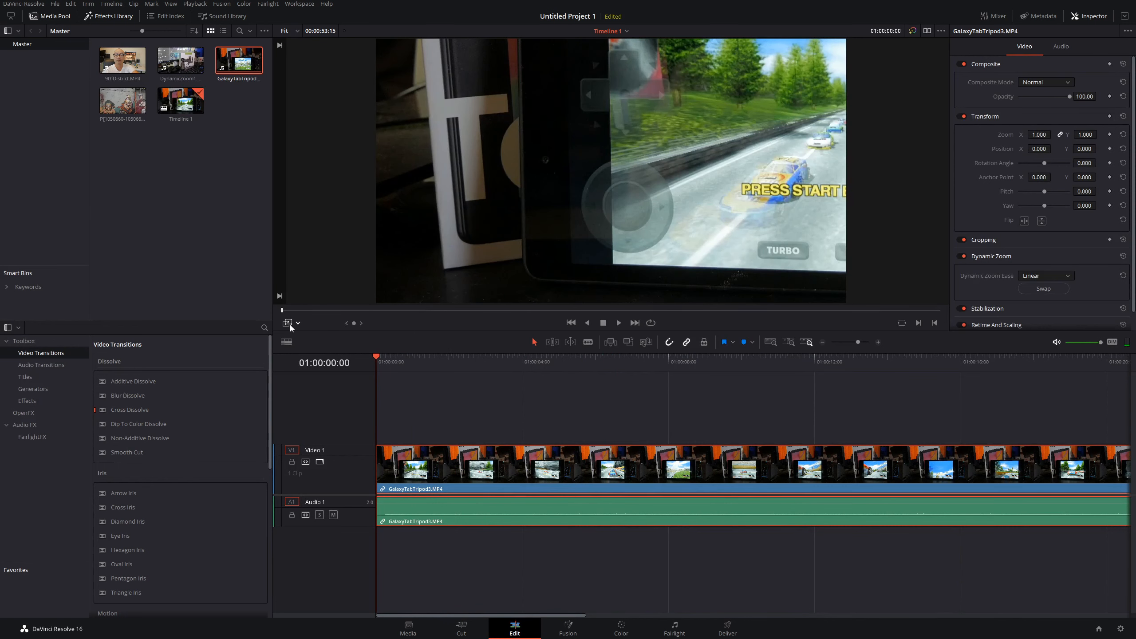
# Step: Show the overlay and enlarge the red start rectangle to cover most of the frame
pyautogui.click(289, 325)
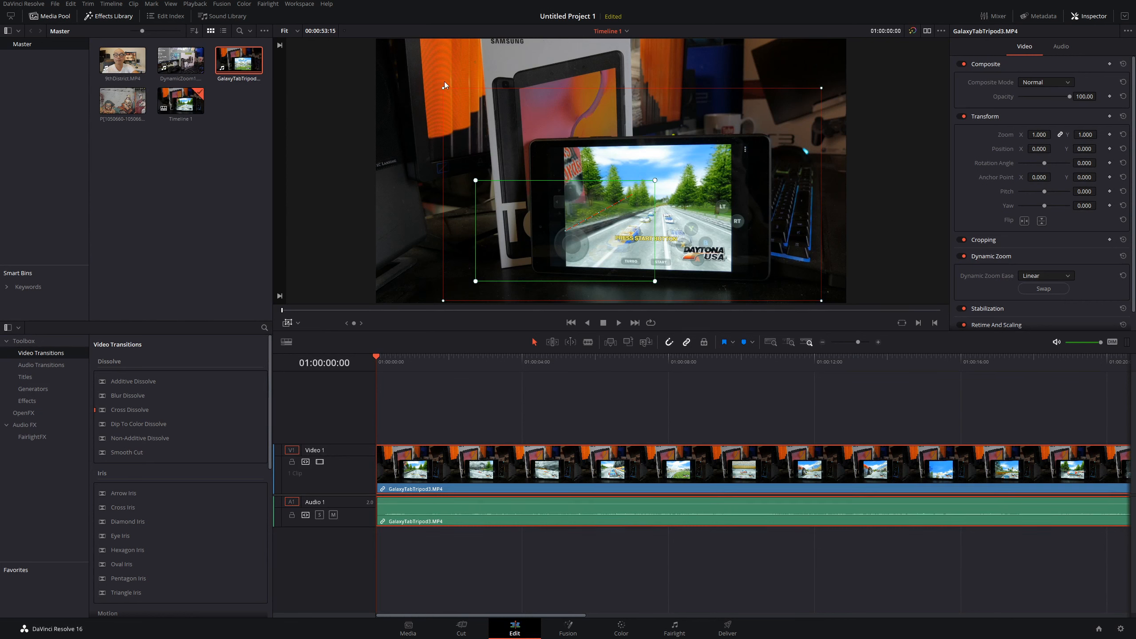
pyautogui.moveTo(444, 88); pyautogui.dragTo(417, 73)
pyautogui.moveTo(489, 107); pyautogui.dragTo(472, 89)
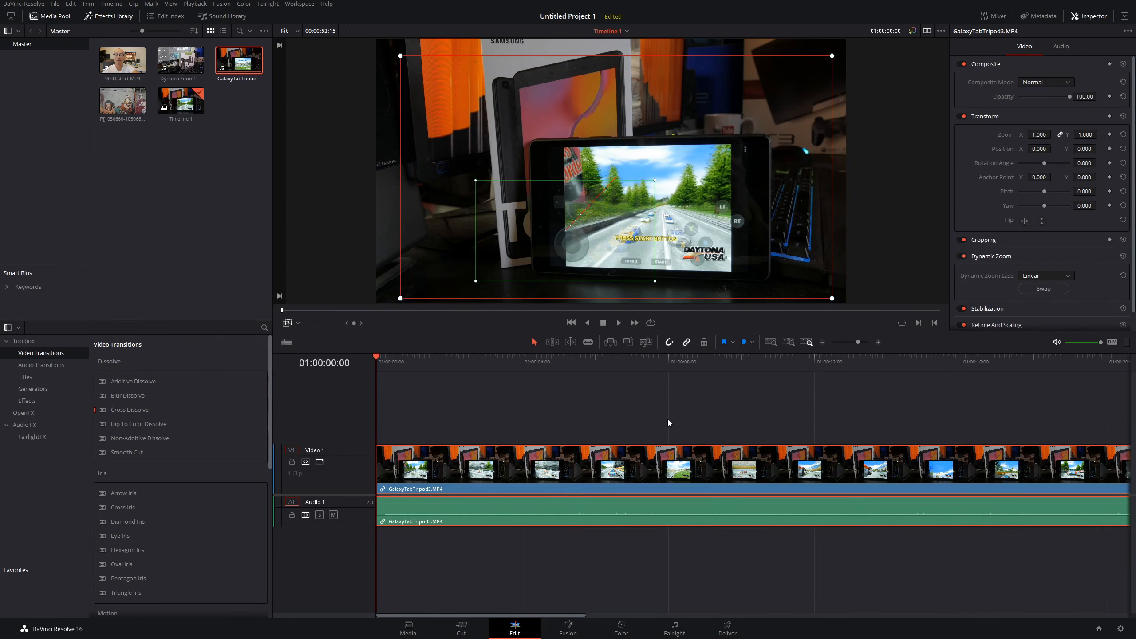
# Step: Trim the Galaxy Tab clip to about 5 seconds, hide the overlay, and play it to preview the faster zoom
pyautogui.scroll(-5, 717, 447)
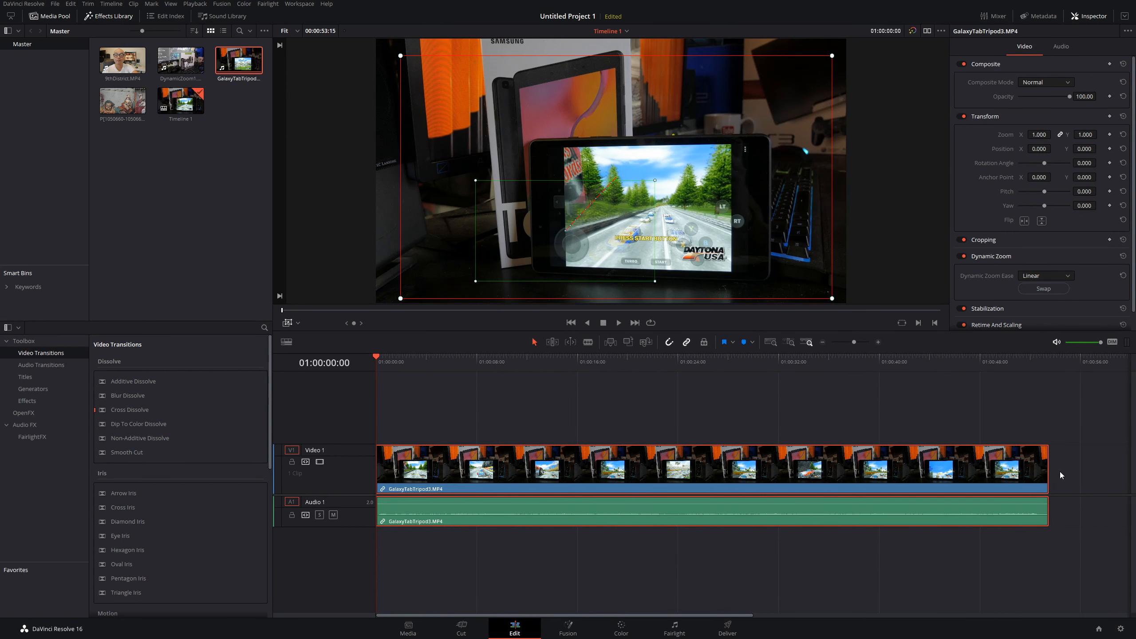
pyautogui.moveTo(1048, 468); pyautogui.dragTo(441, 473)
pyautogui.click(287, 324)
pyautogui.press('space')
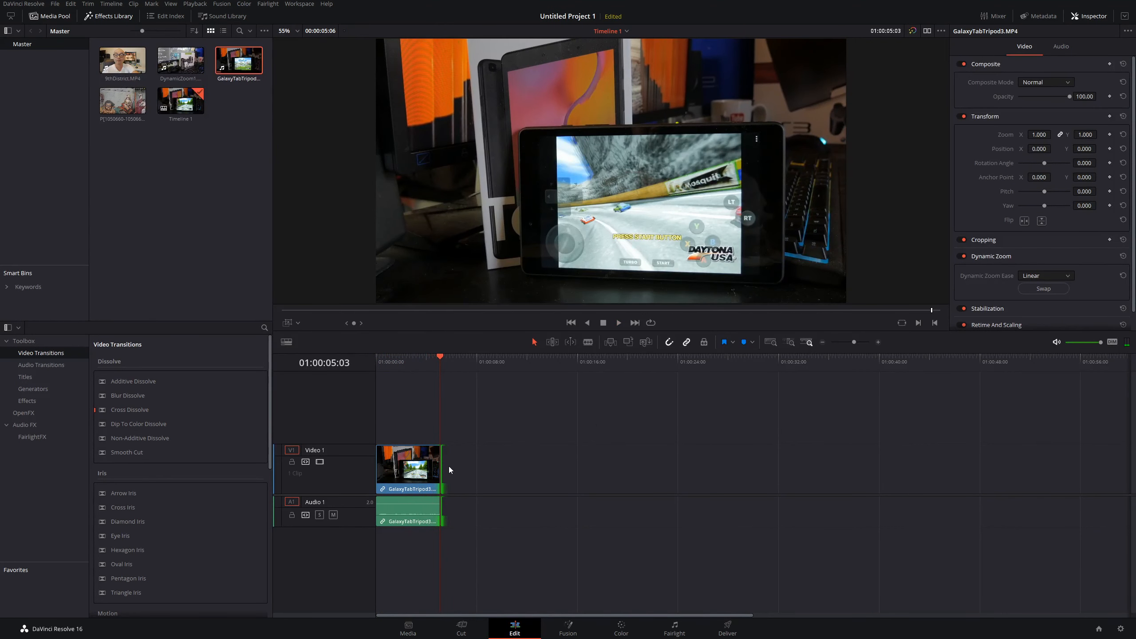
# Step: Extend the clip to about 10 seconds and play it from the start to preview the zoom
pyautogui.moveTo(442, 458); pyautogui.dragTo(501, 458)
pyautogui.moveTo(439, 357); pyautogui.dragTo(351, 358)
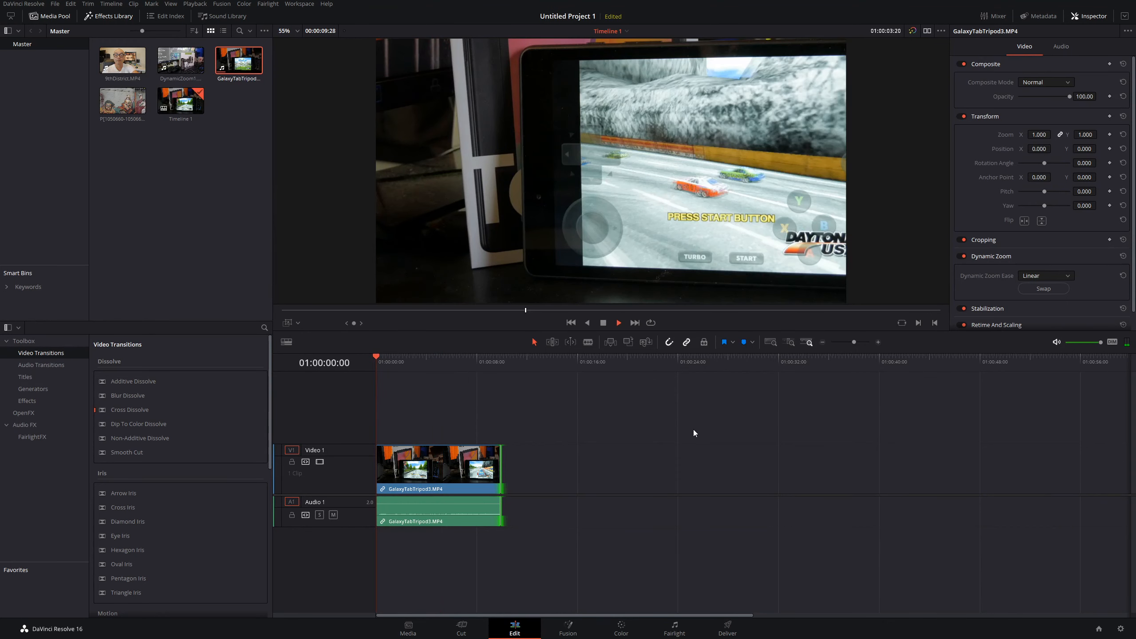
pyautogui.press('space')
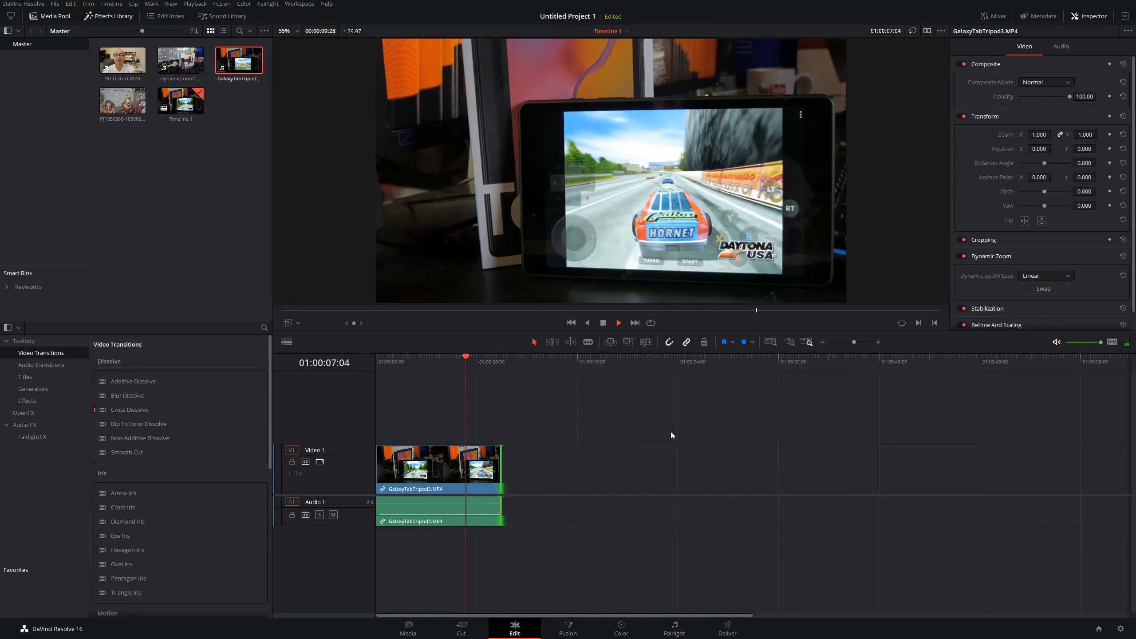
pyautogui.press('space')
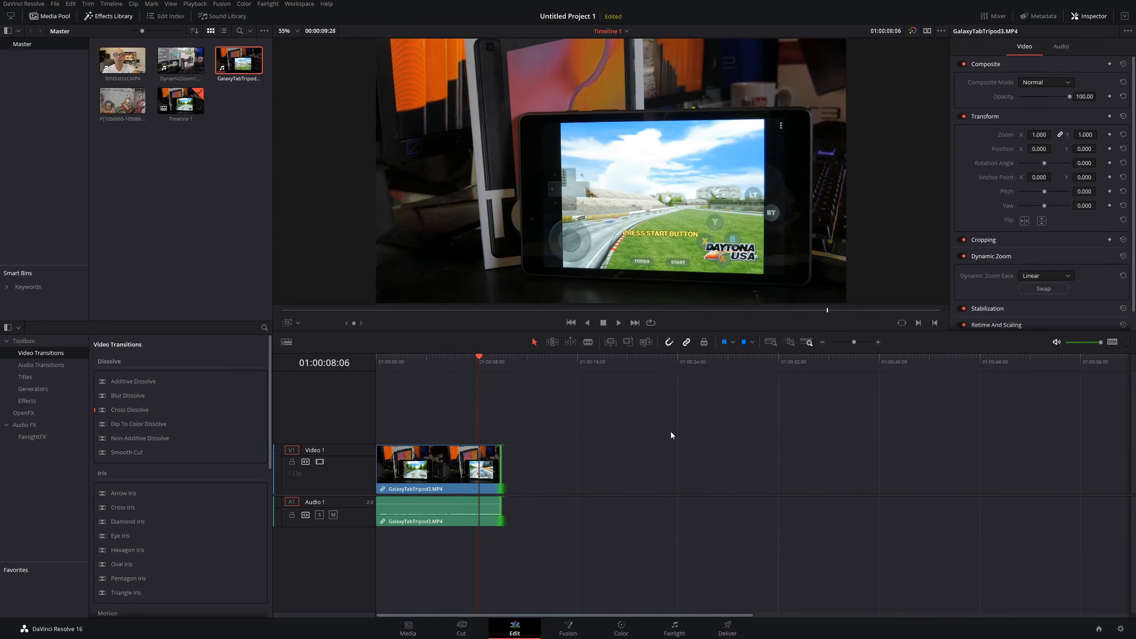
pyautogui.press('space')
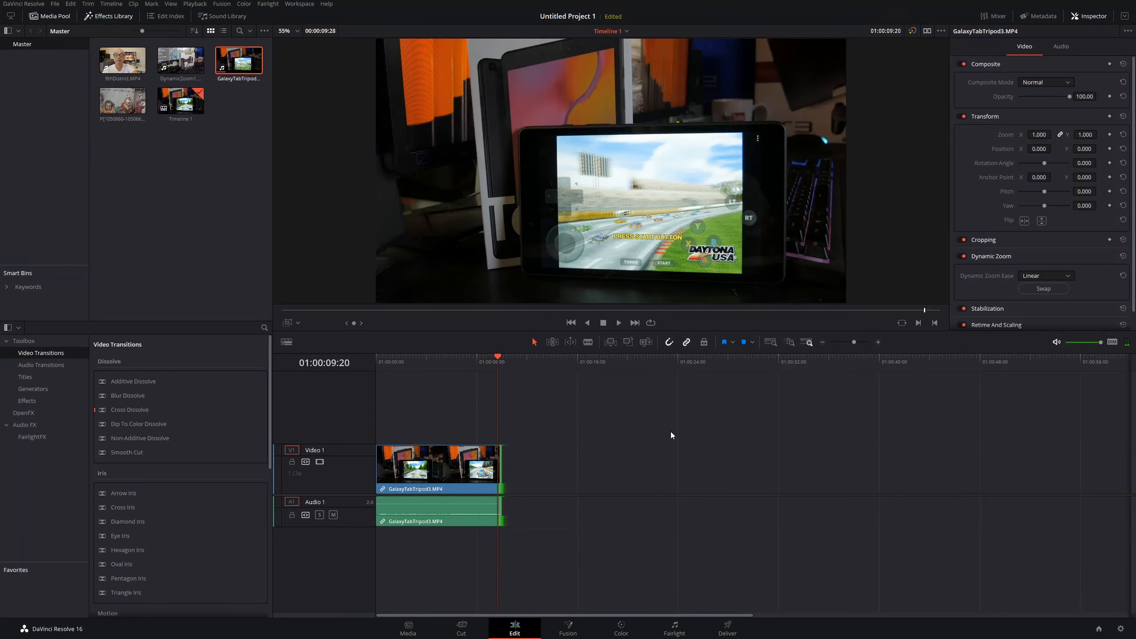
# Step: Replace the Galaxy Tab clip with 9thDistrict.MP4 placed at the start of the timeline
pyautogui.click(462, 479)
pyautogui.press('Delete')
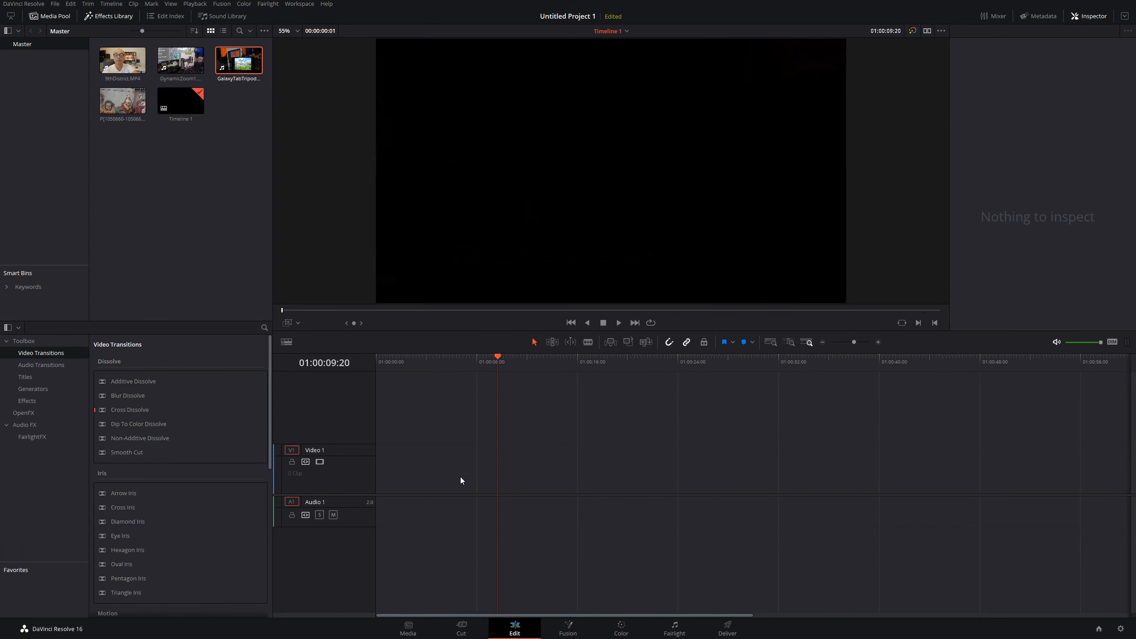
pyautogui.moveTo(498, 357); pyautogui.dragTo(358, 354)
pyautogui.moveTo(123, 61); pyautogui.dragTo(481, 478)
pyautogui.moveTo(631, 485); pyautogui.dragTo(515, 478)
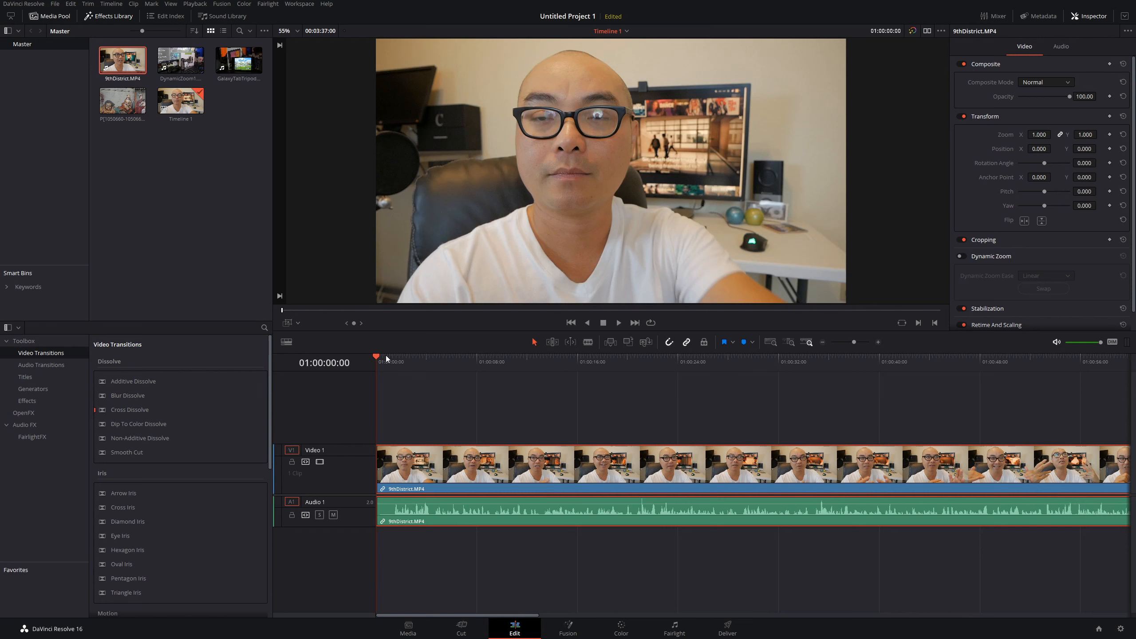
# Step: Enable Dynamic Zoom on the 9thDistrict clip and shrink the green end rectangle around the face and glasses
pyautogui.click(966, 256)
pyautogui.click(288, 323)
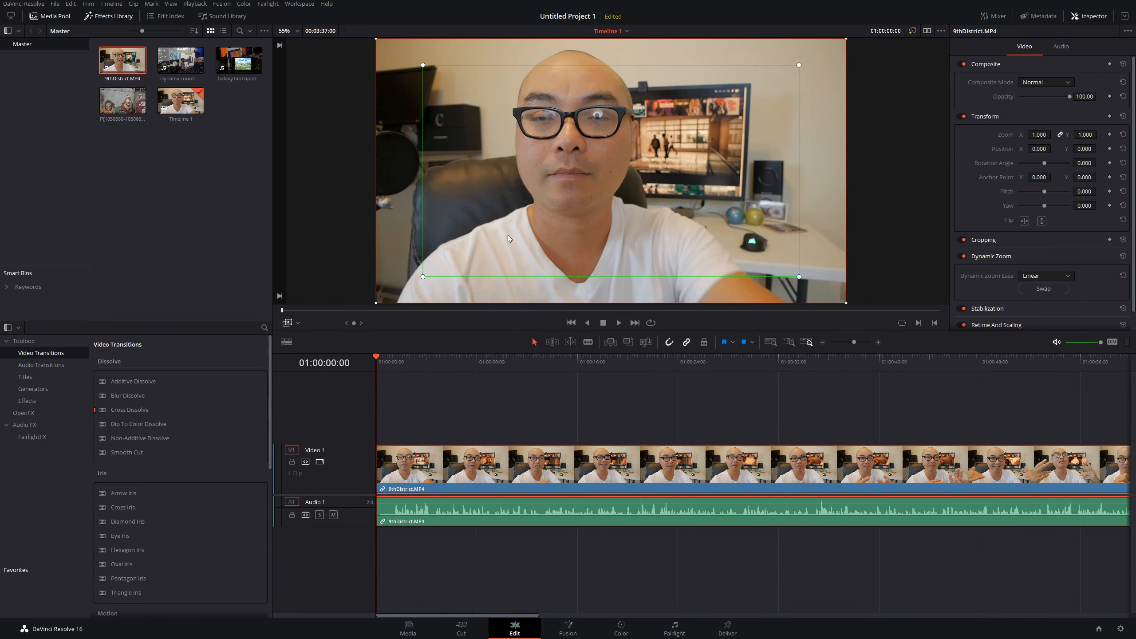
pyautogui.moveTo(800, 277); pyautogui.dragTo(622, 169)
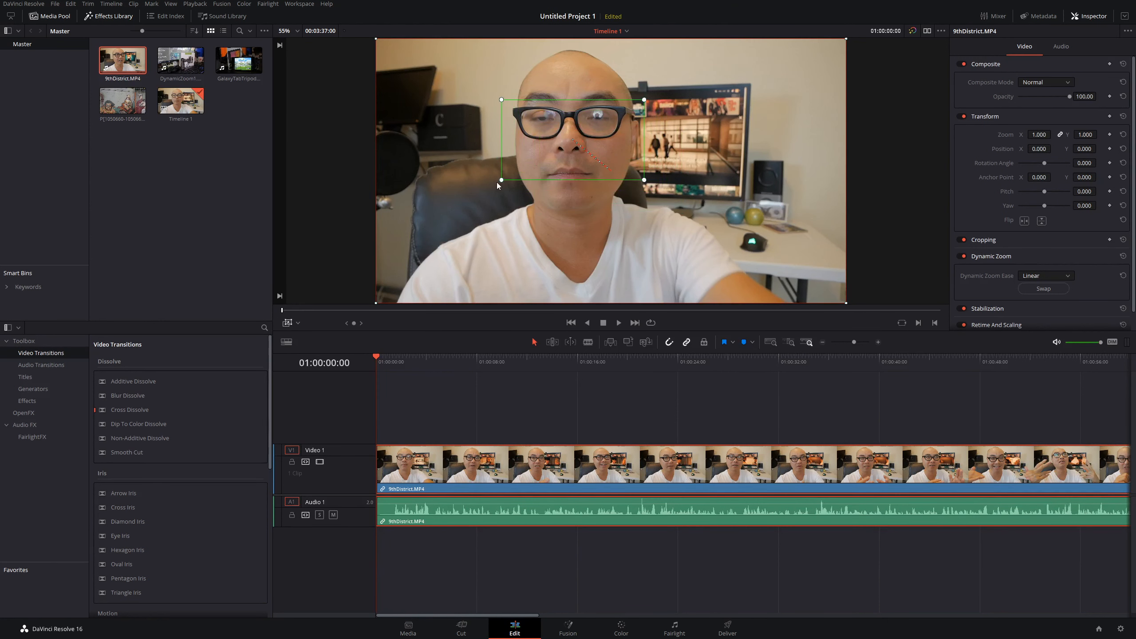
pyautogui.moveTo(499, 181); pyautogui.dragTo(520, 171)
# Step: Trim the end of the 9thDistrict clip to shorten it
pyautogui.scroll(-5, 681, 417)
pyautogui.moveTo(807, 470); pyautogui.dragTo(453, 438)
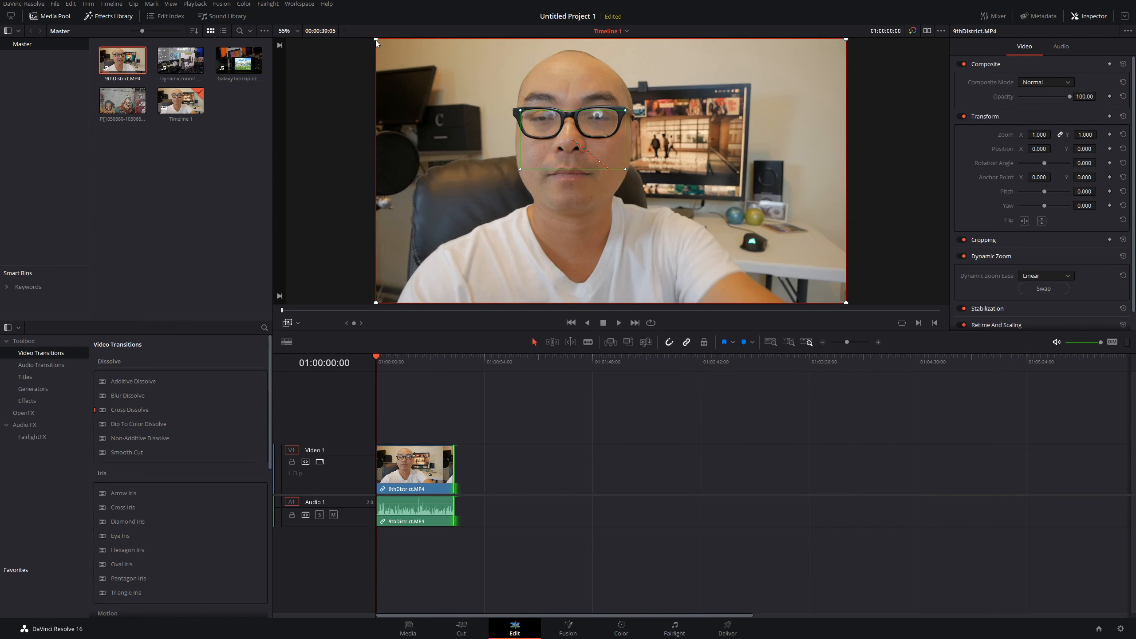
# Step: Enlarge the red start rectangle to frame the head and shoulders, then play the clip to preview the zoom
pyautogui.moveTo(376, 40); pyautogui.dragTo(430, 69)
pyautogui.moveTo(453, 138); pyautogui.dragTo(438, 112)
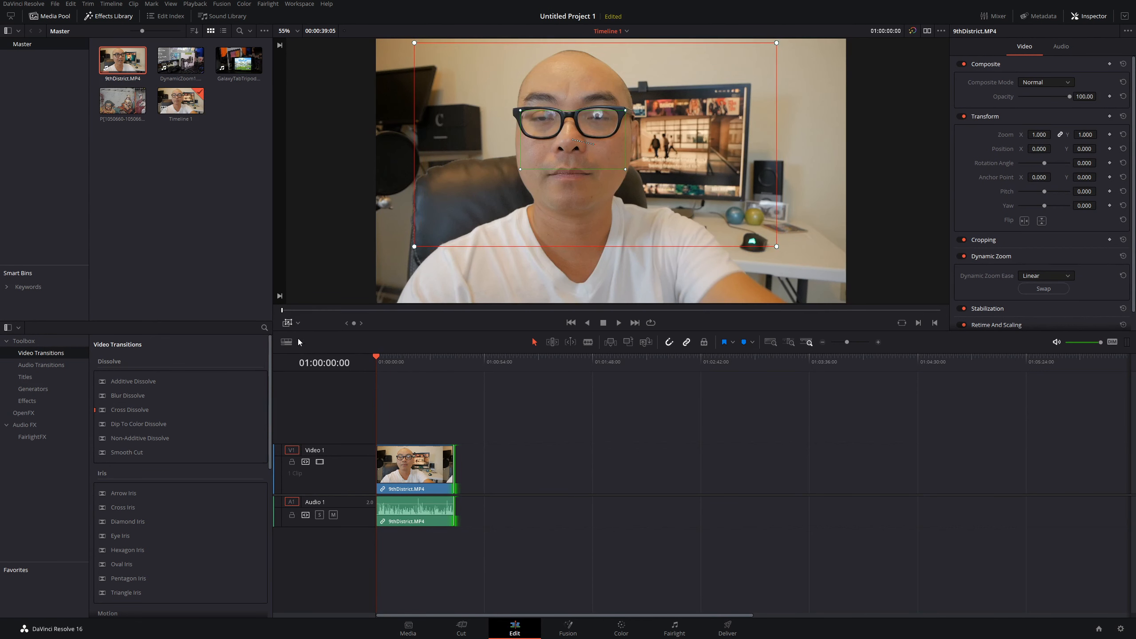
pyautogui.click(290, 326)
pyautogui.press('space')
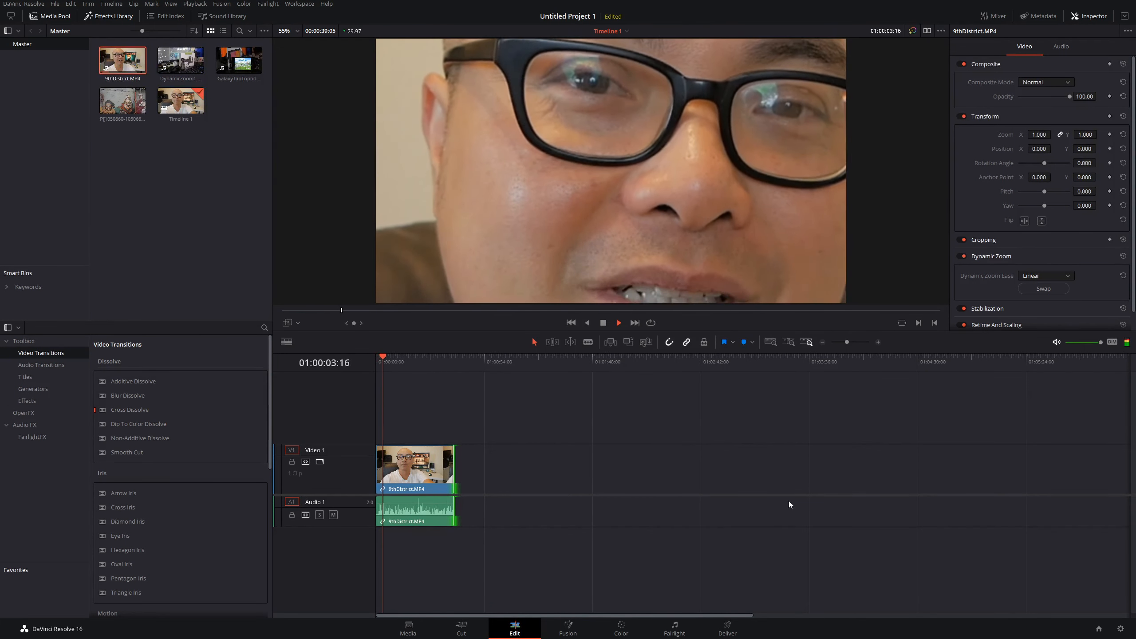
pyautogui.press('space')
# Step: Trim the end of the 9thDistrict clip to about one second and play it from the start
pyautogui.moveTo(454, 474); pyautogui.dragTo(404, 472)
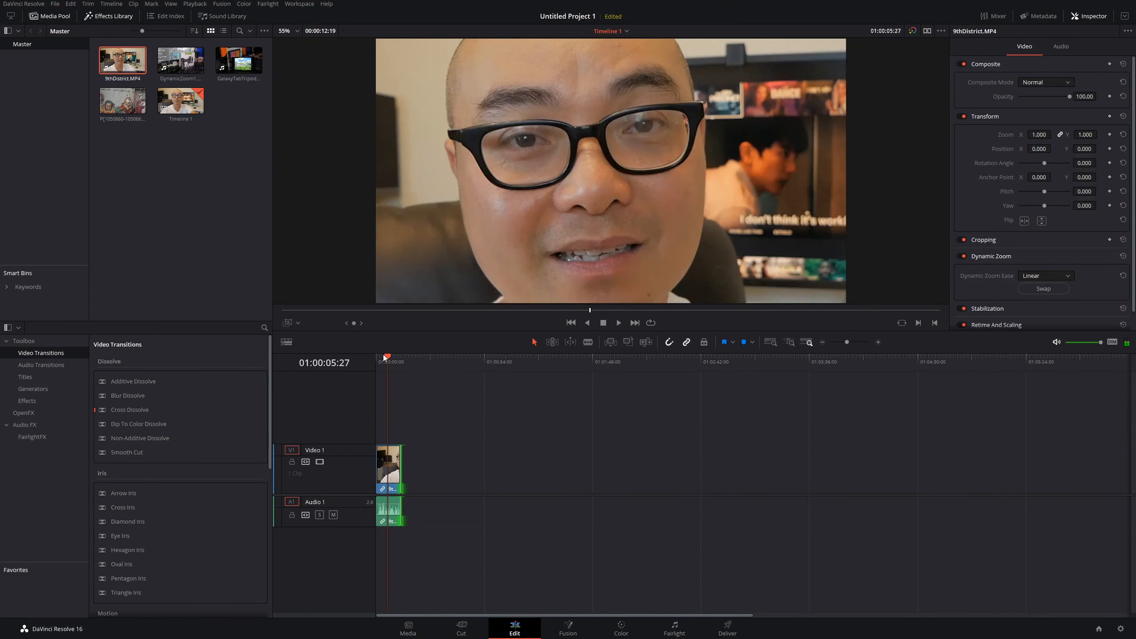
pyautogui.moveTo(390, 358); pyautogui.dragTo(341, 355)
pyautogui.press('space')
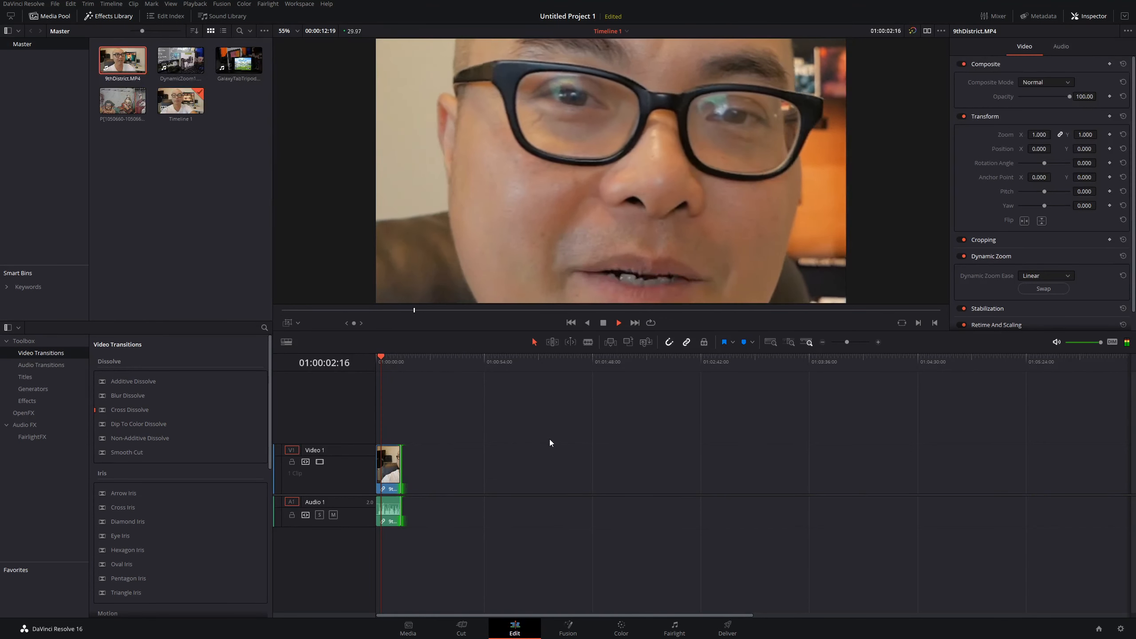
pyautogui.press('space')
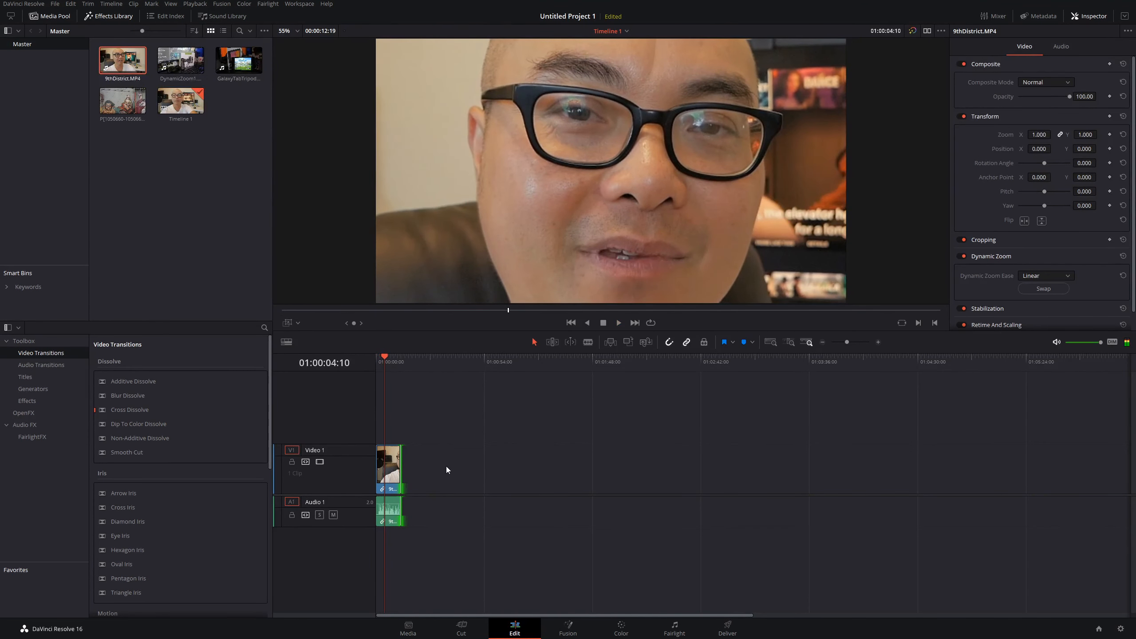
# Step: Swap the Dynamic Zoom start and end rectangles, play the clip from the start, and show the zoom overlay again
pyautogui.click(1041, 288)
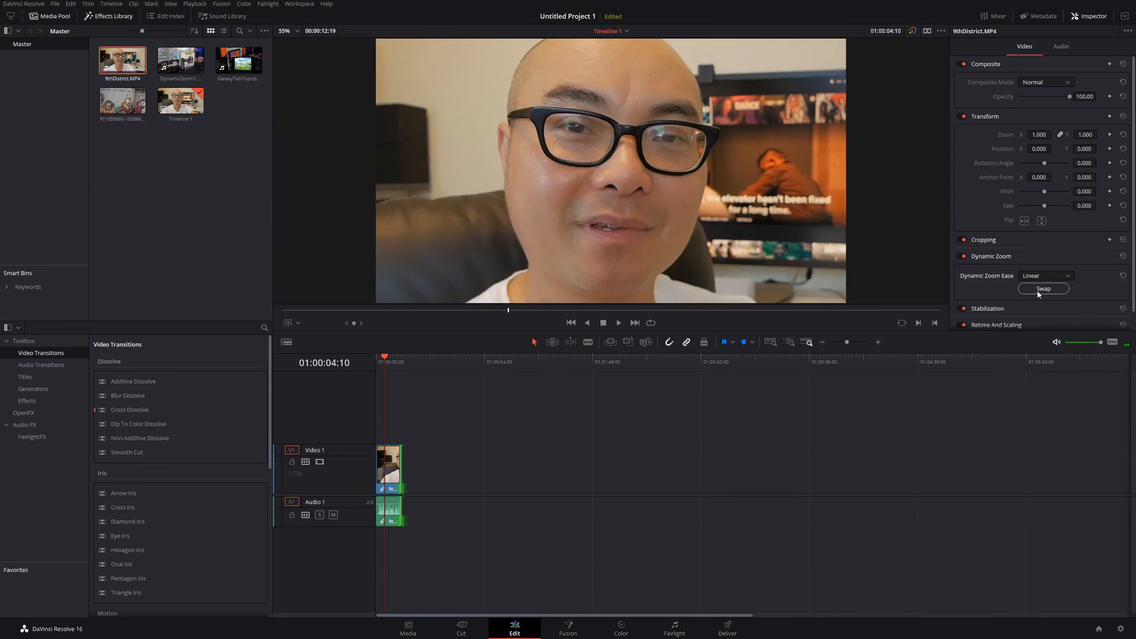
pyautogui.moveTo(384, 357); pyautogui.dragTo(341, 349)
pyautogui.press('space')
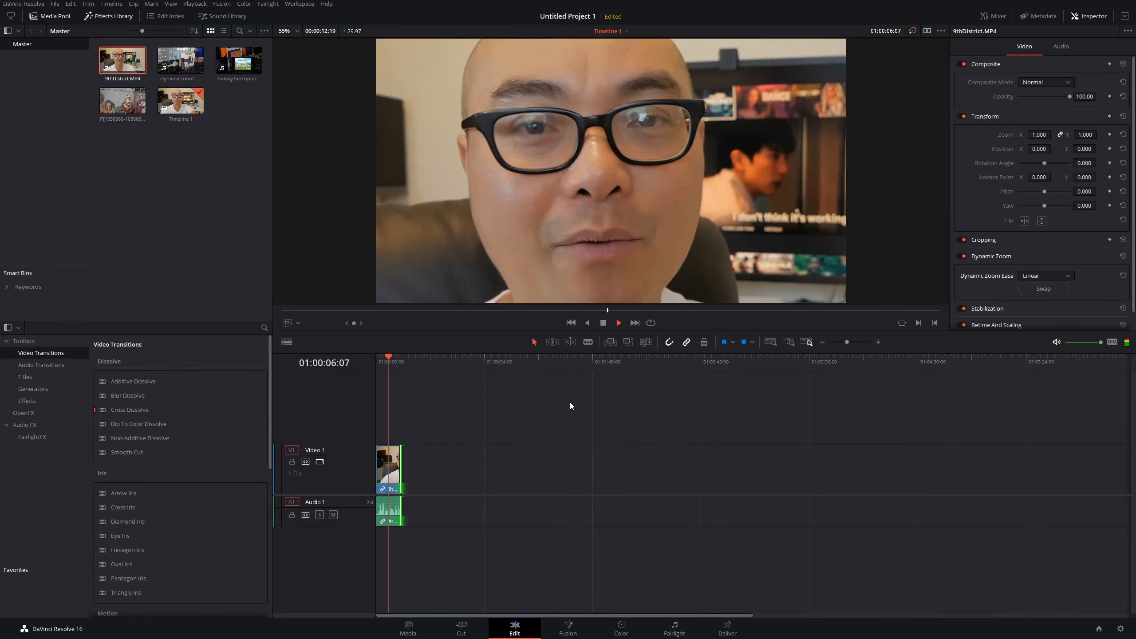
pyautogui.press('space')
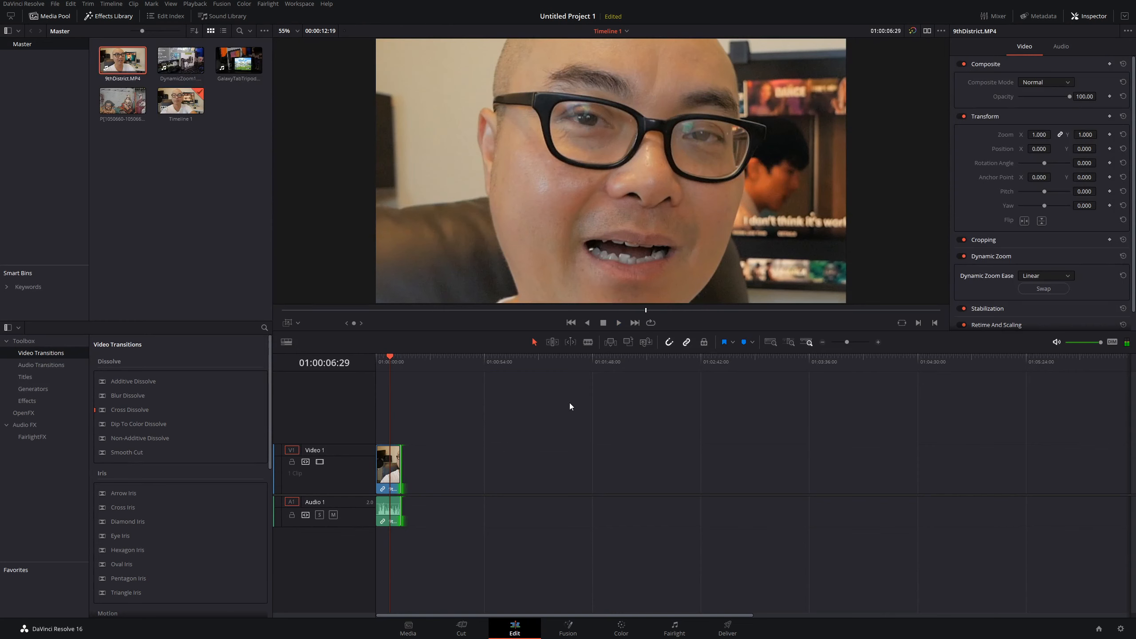
pyautogui.click(288, 322)
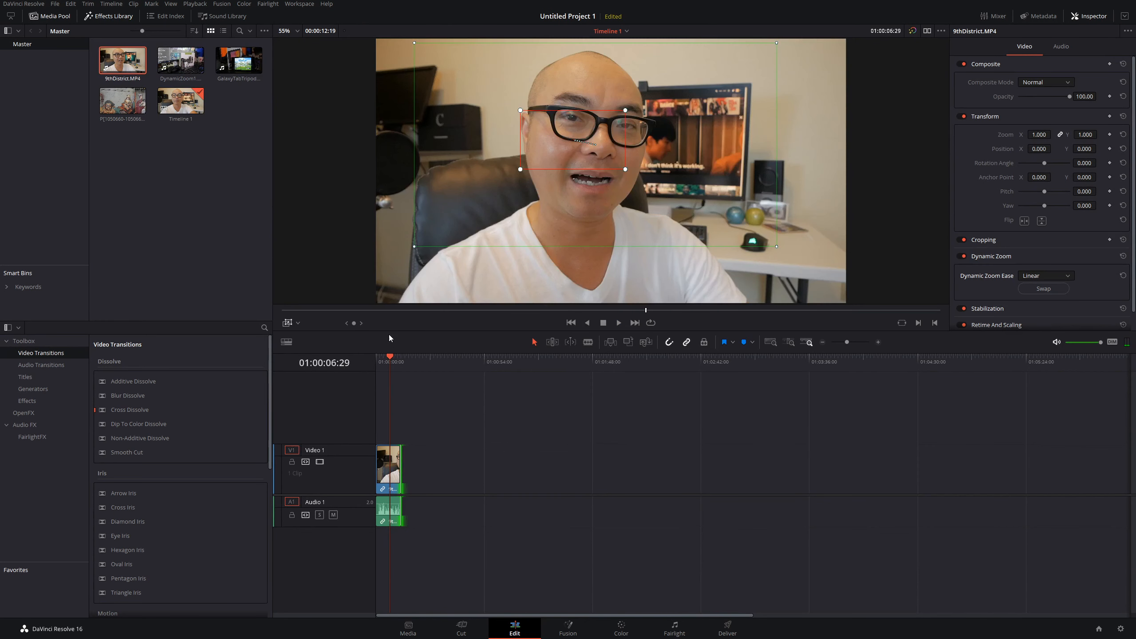